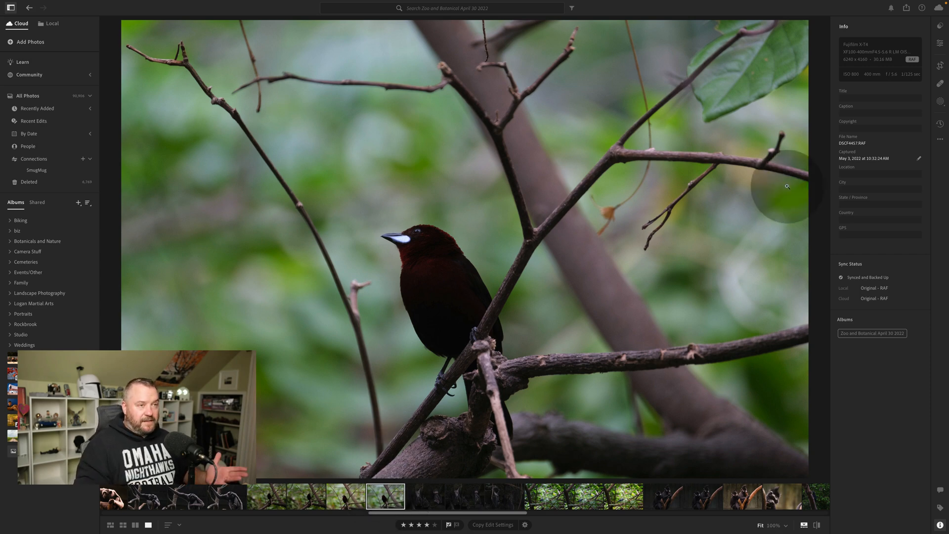
Create a Select Subject mask on the bird photo.
click(936, 103)
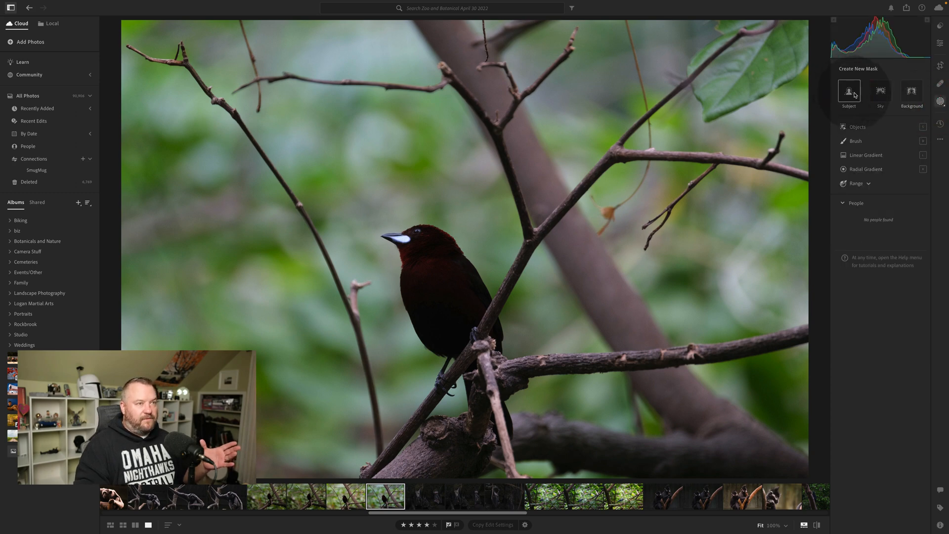
click(941, 104)
click(941, 103)
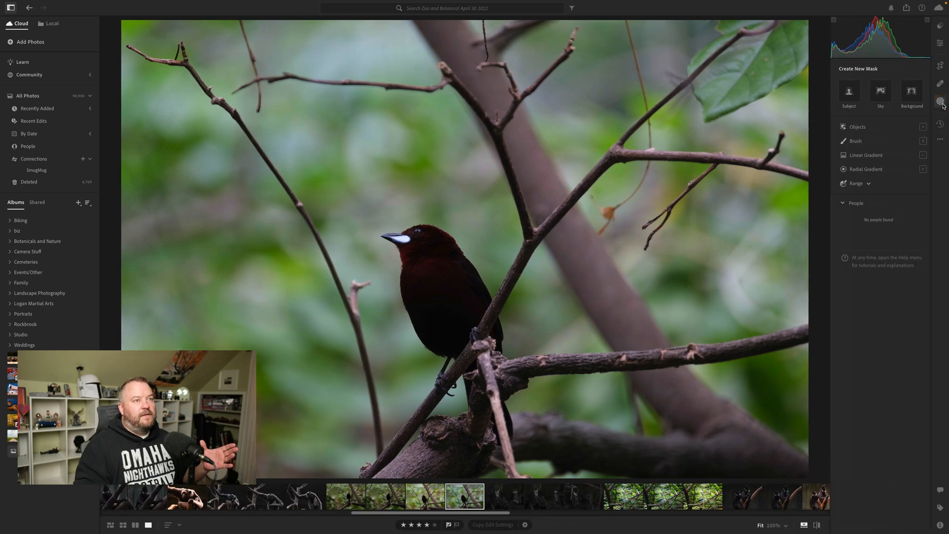
click(850, 93)
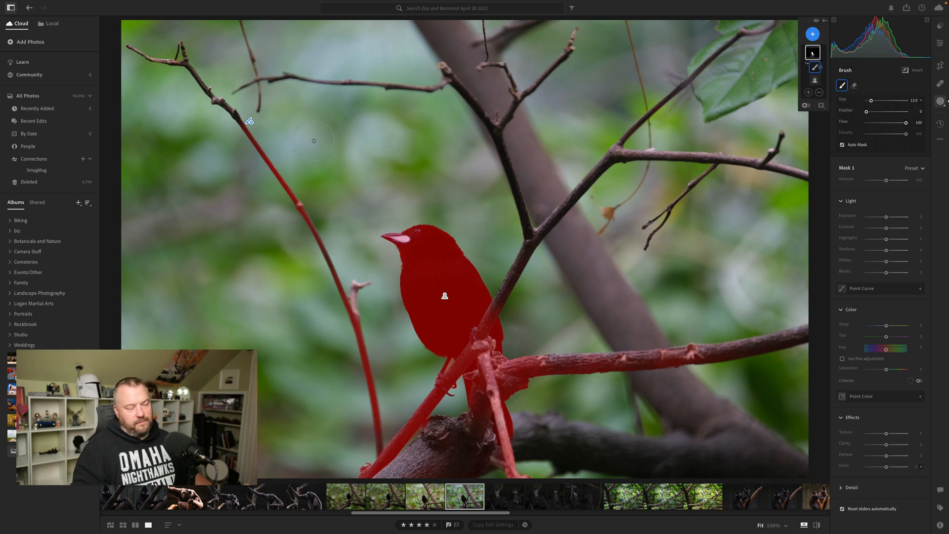
Subtract the branches around the bird from the subject mask with an Auto Mask brush, reducing its size to 8, and hide the mask overlay.
mouse_move(253, 135)
mouse_down()
mouse_move(244, 118)
mouse_move(282, 236)
mouse_move(288, 215)
mouse_move(387, 449)
mouse_move(487, 427)
mouse_move(504, 400)
mouse_up()
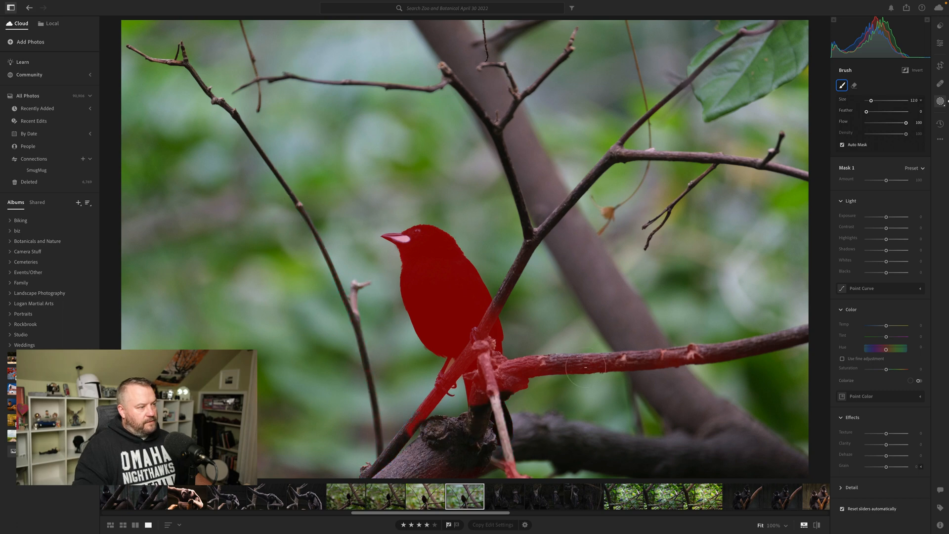
mouse_move(585, 367)
mouse_down()
mouse_move(686, 347)
mouse_move(676, 364)
mouse_move(698, 371)
mouse_move(757, 345)
mouse_move(539, 382)
mouse_move(508, 378)
mouse_move(480, 406)
mouse_move(469, 344)
mouse_move(478, 357)
mouse_move(493, 343)
mouse_move(484, 342)
mouse_move(472, 380)
mouse_move(414, 422)
mouse_move(459, 360)
mouse_up()
key([)
key([)
mouse_move(498, 326)
mouse_down()
mouse_move(471, 335)
mouse_move(515, 357)
mouse_up()
mouse_move(525, 256)
mouse_down()
mouse_move(502, 296)
mouse_move(531, 238)
mouse_up()
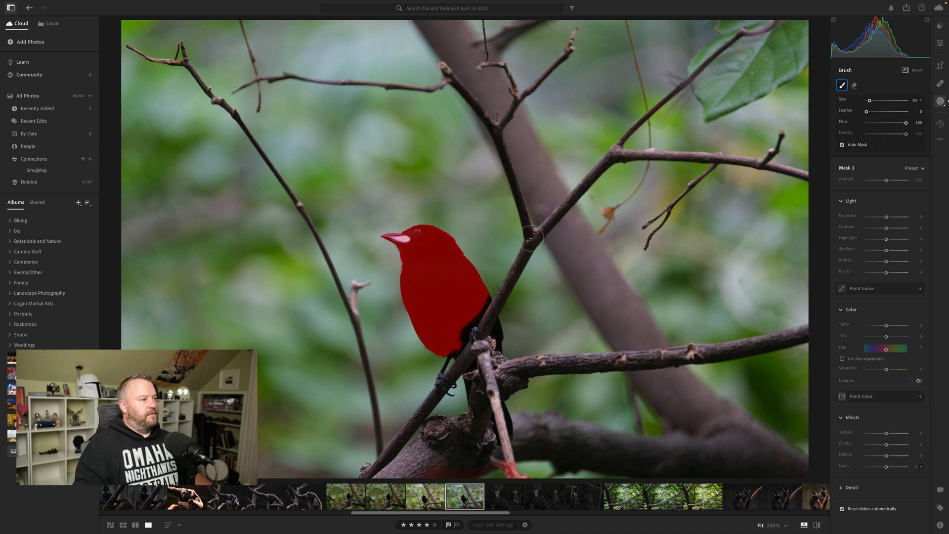
key(o)
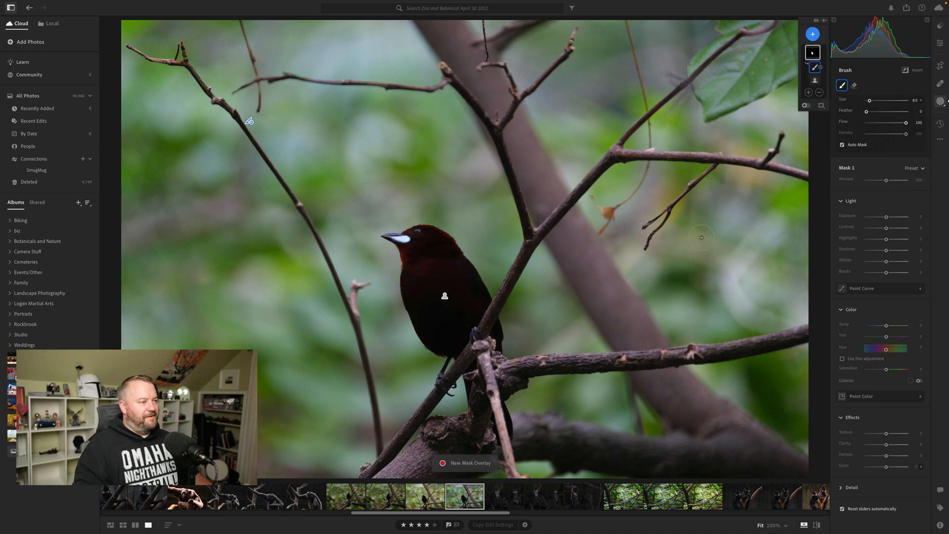
key(o)
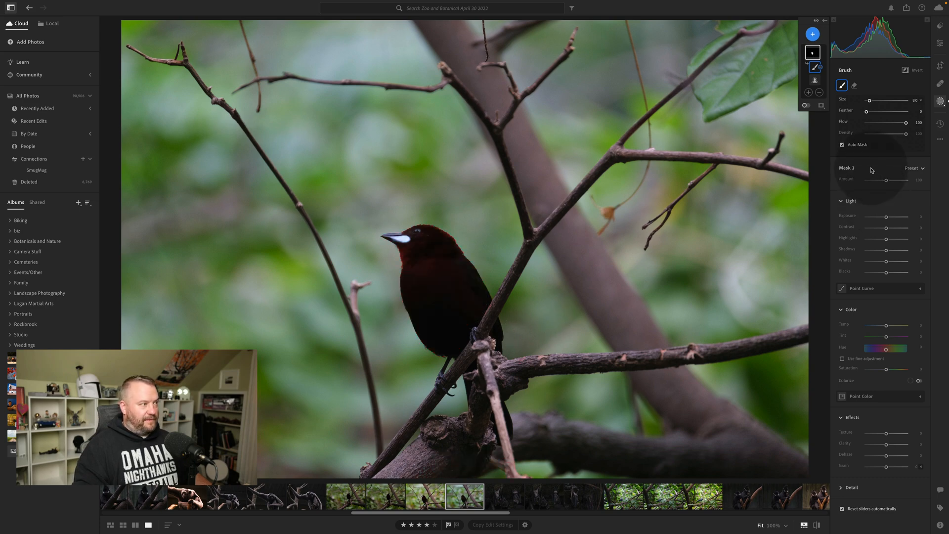
key(o)
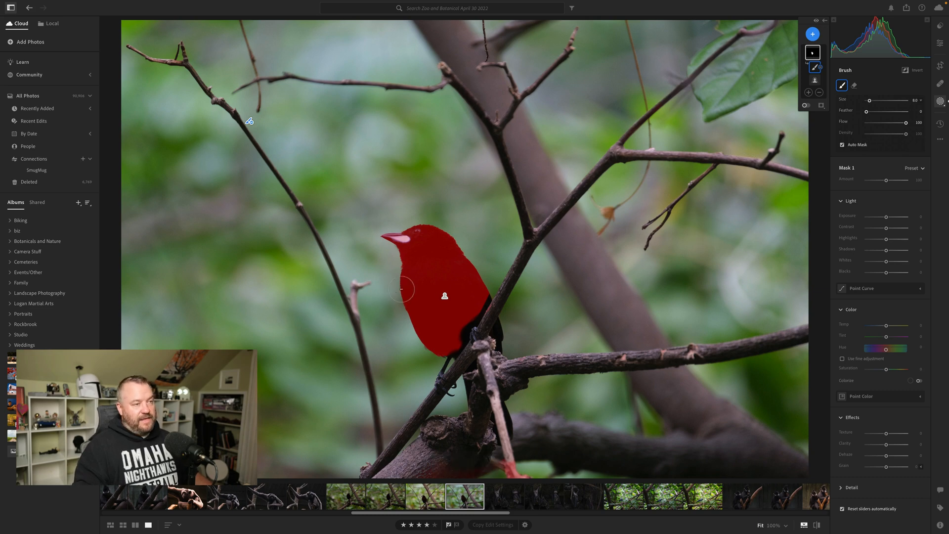
Brighten the masked bird by setting exposure to +1.40, whites to +73 and contrast to about +35.
click(891, 218)
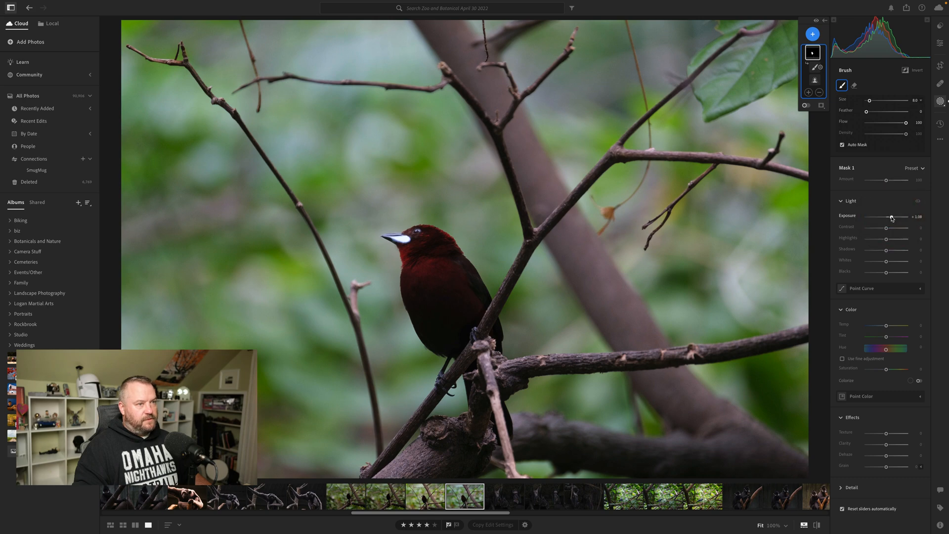
drag(891, 219, 893, 219)
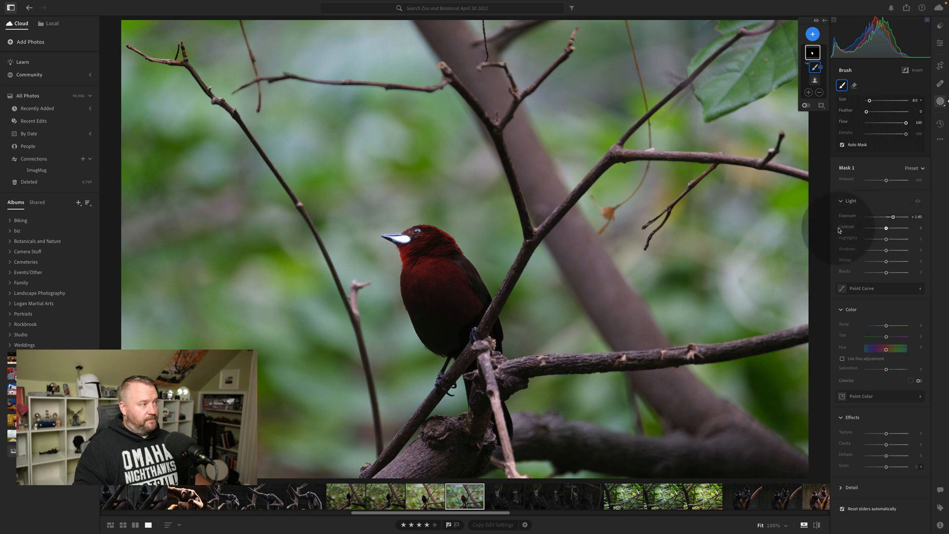
drag(886, 261, 901, 263)
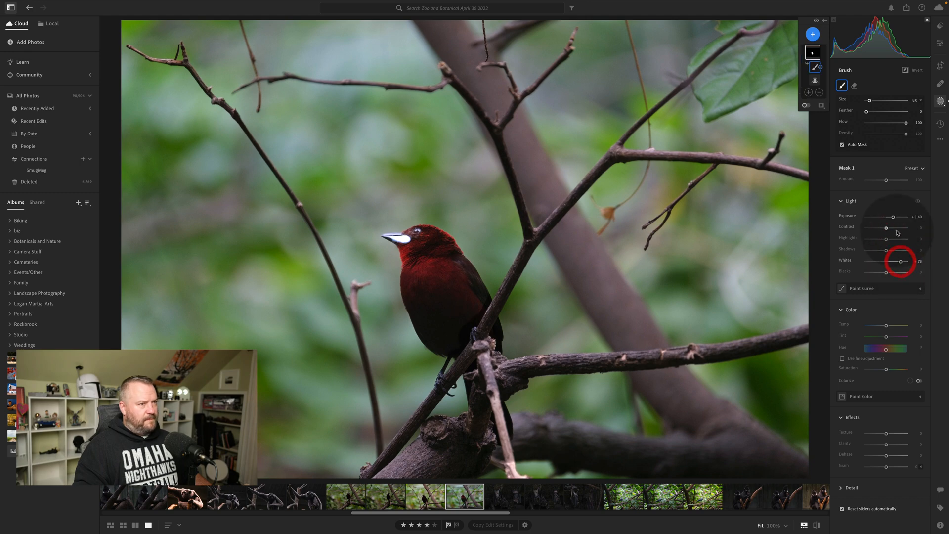
drag(898, 230, 893, 230)
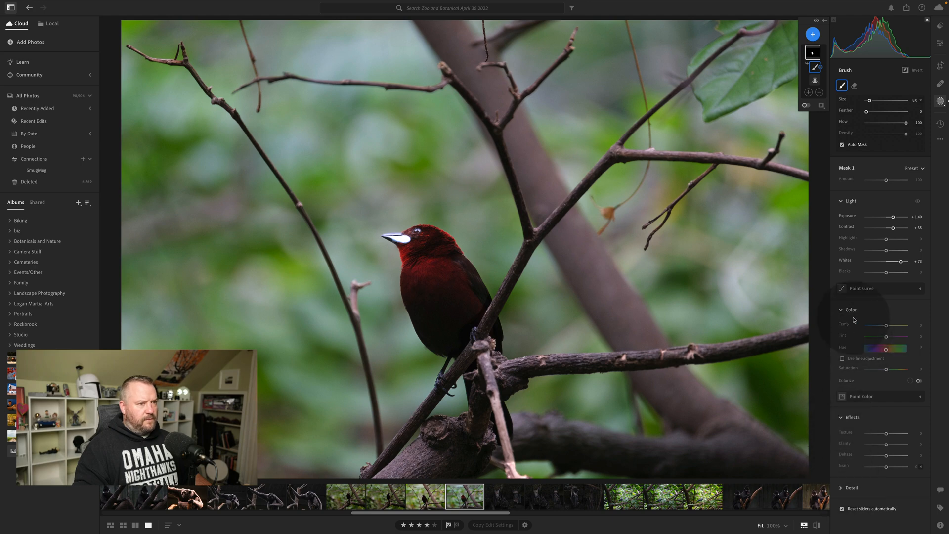
Sample the red of the bird's feathers with Point Color and set its luminance to +38.
click(858, 396)
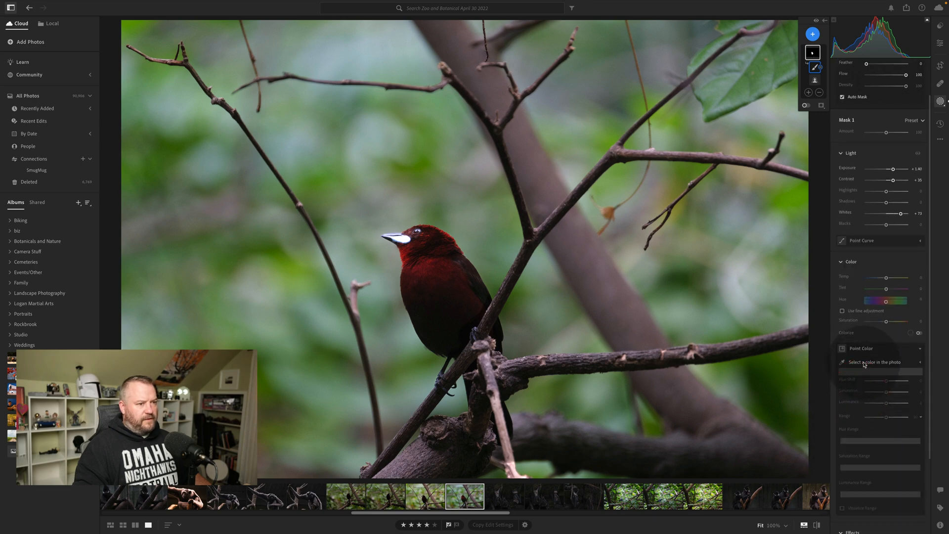
click(861, 363)
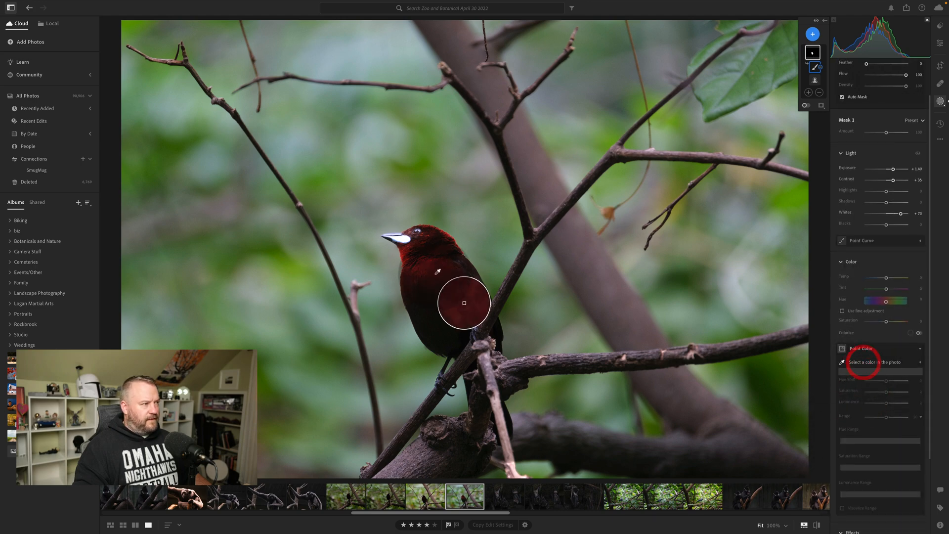
click(405, 253)
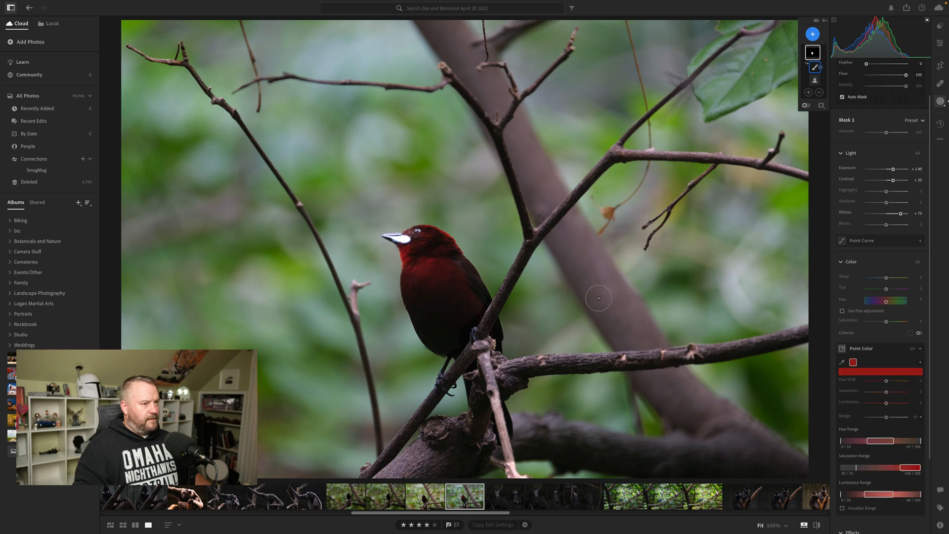
mouse_move(888, 403)
mouse_down()
mouse_move(899, 406)
mouse_move(875, 406)
mouse_move(902, 406)
mouse_move(894, 407)
mouse_up()
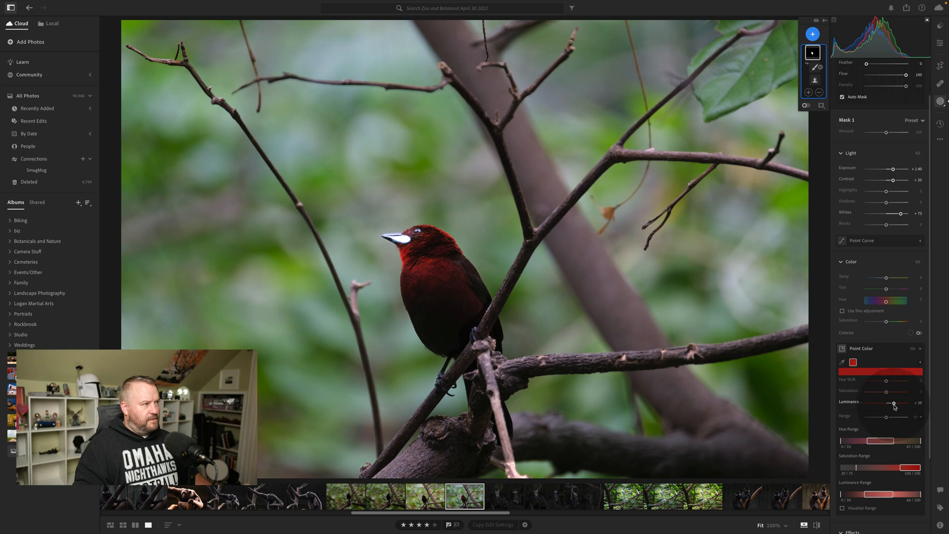
drag(894, 407, 894, 406)
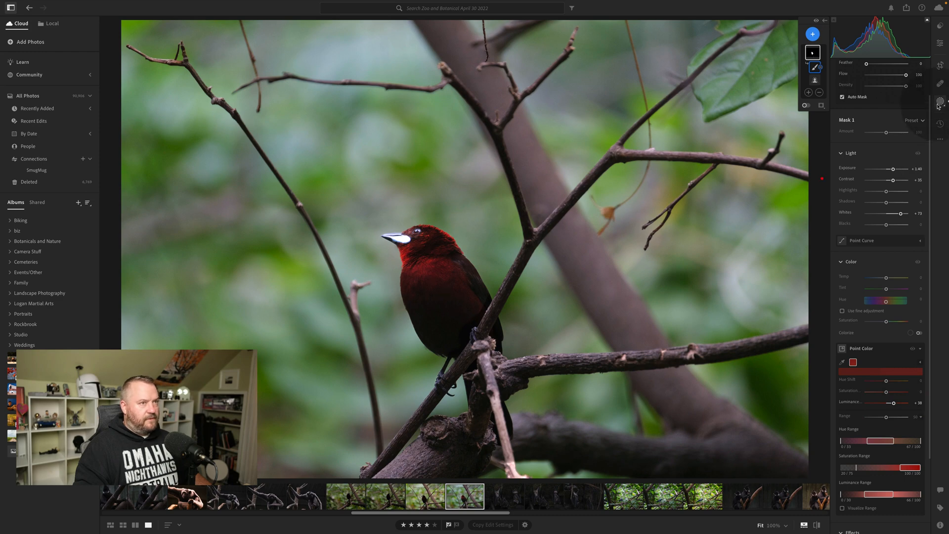
Check the bird close up without the masking controls, then return to Mask 1 and add a brush component to it.
click(939, 106)
click(465, 252)
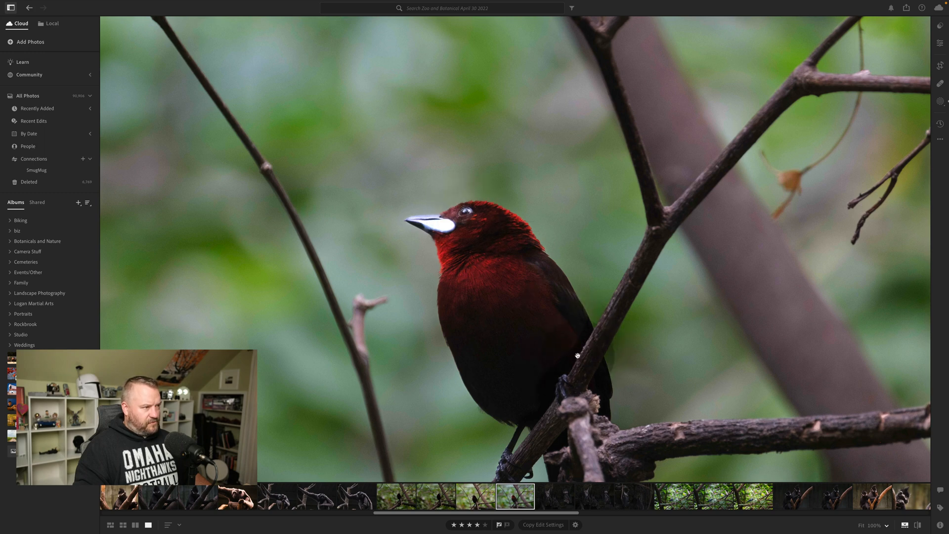
click(647, 274)
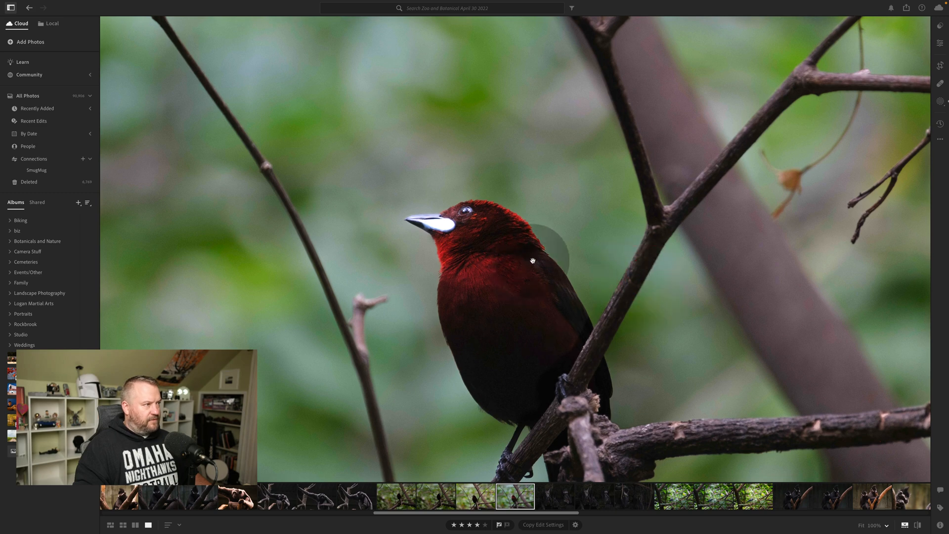
click(940, 102)
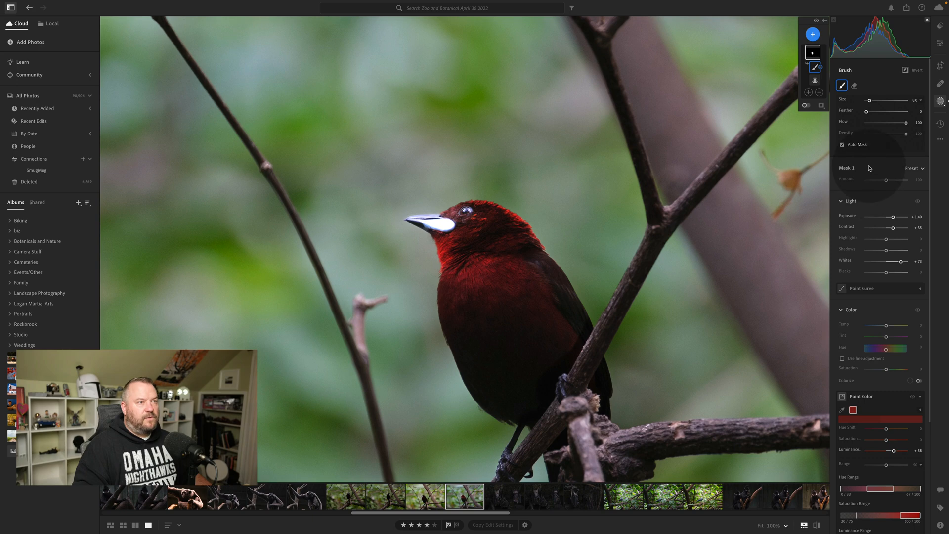
click(808, 92)
click(808, 93)
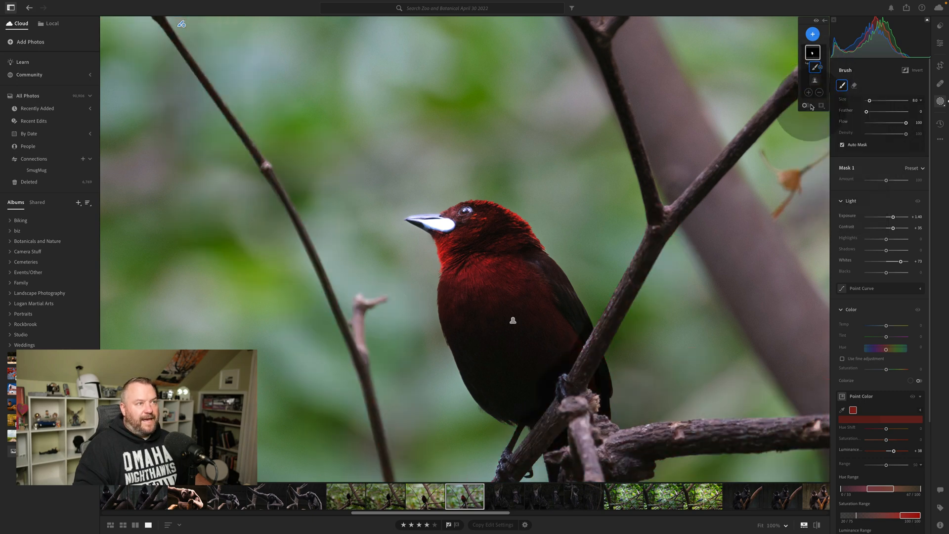
click(809, 93)
click(818, 171)
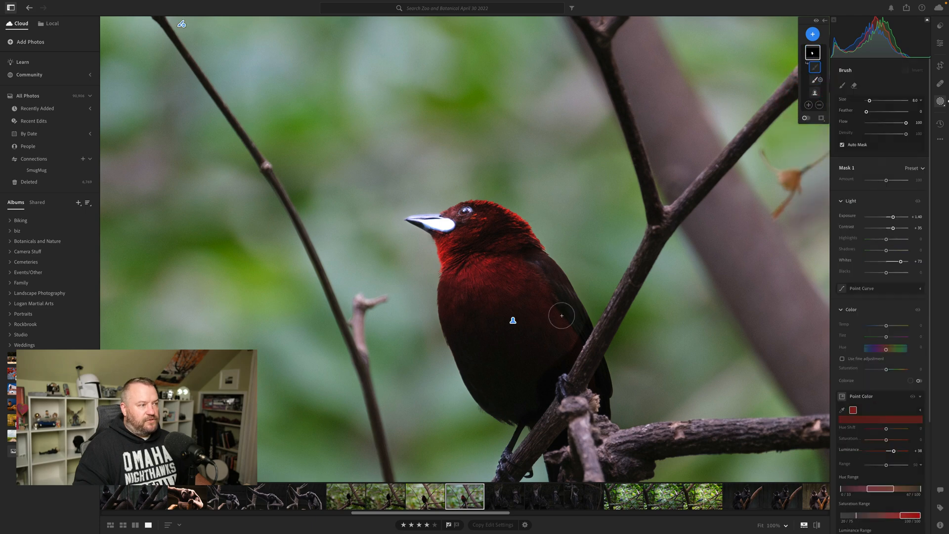
Paint the missed wing edge beside the branch into the mask with a size 5 brush, and set the feather to 63.
key(bracketleft)
key(bracketleft)
key(bracketleft)
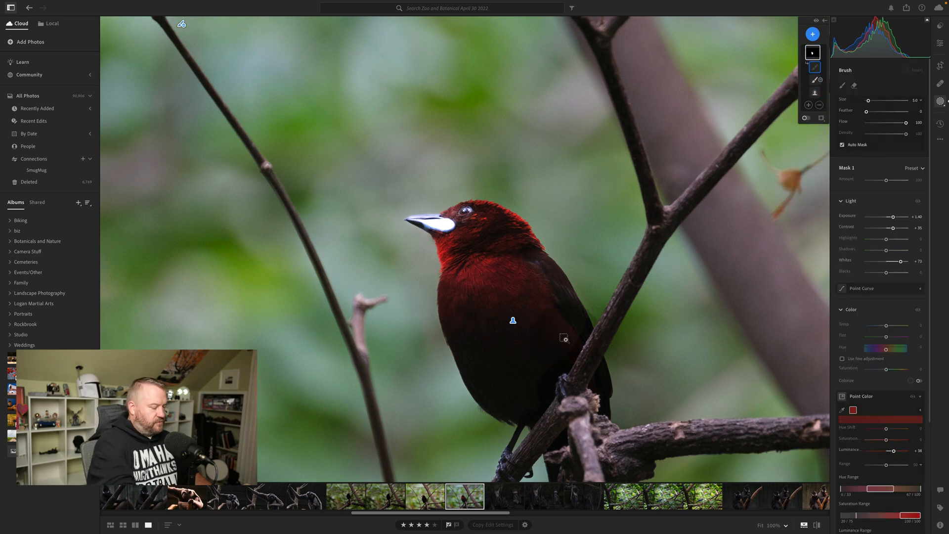
key(super+equal)
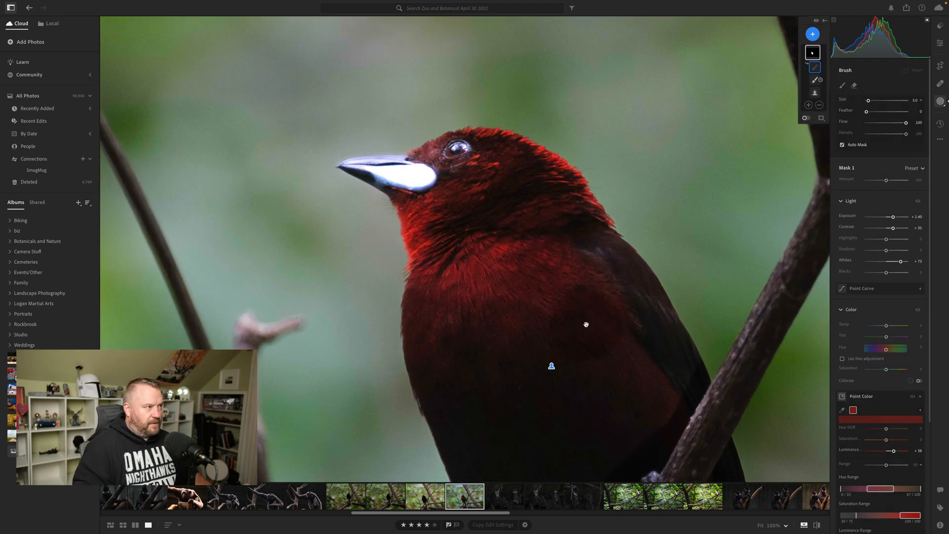
drag(615, 320, 538, 151)
mouse_move(612, 202)
mouse_down()
mouse_move(592, 261)
mouse_move(614, 225)
mouse_up()
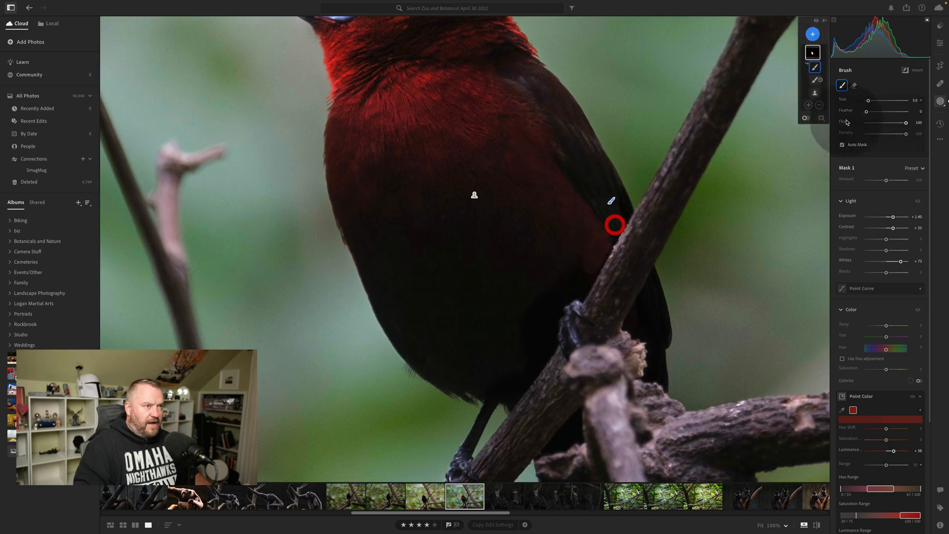
click(891, 112)
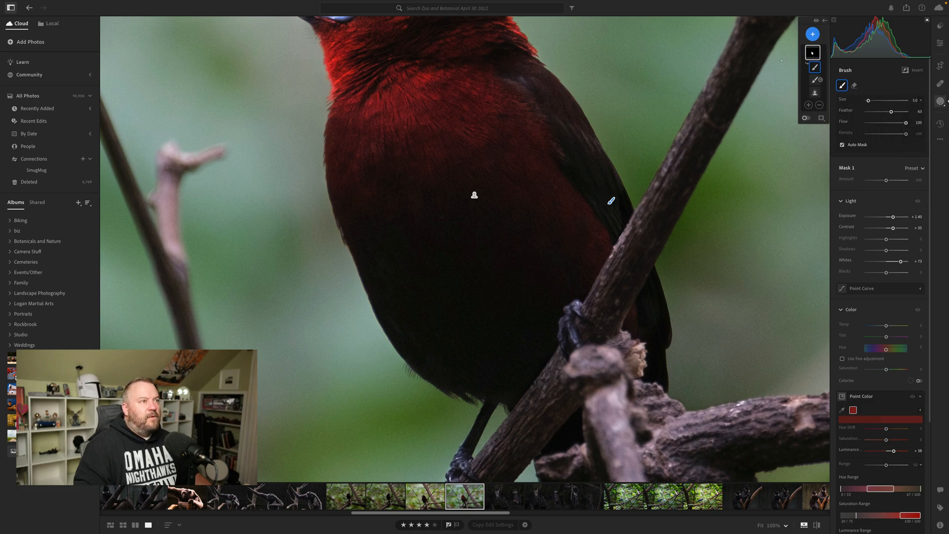
Set the masked bird's shadows to +16 and lower its blacks slightly.
key(super+minus)
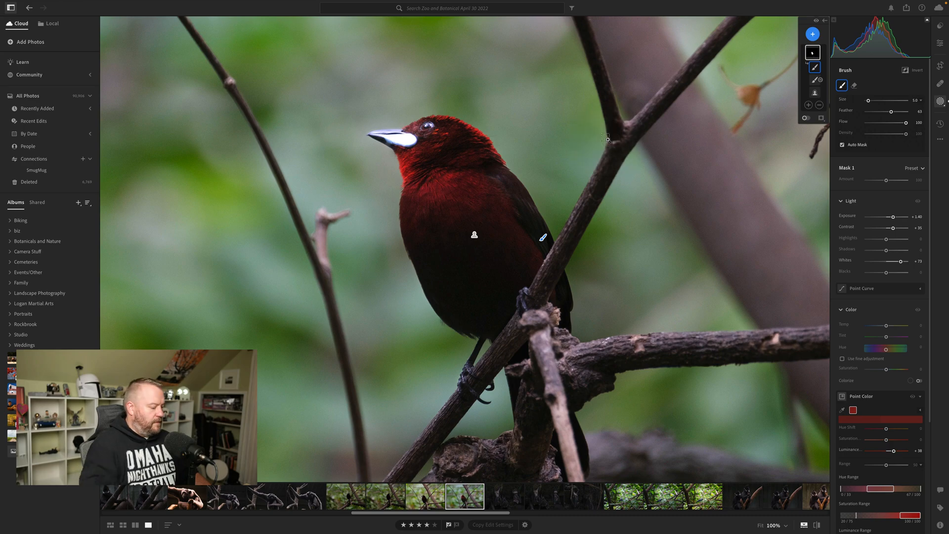
key(super+minus)
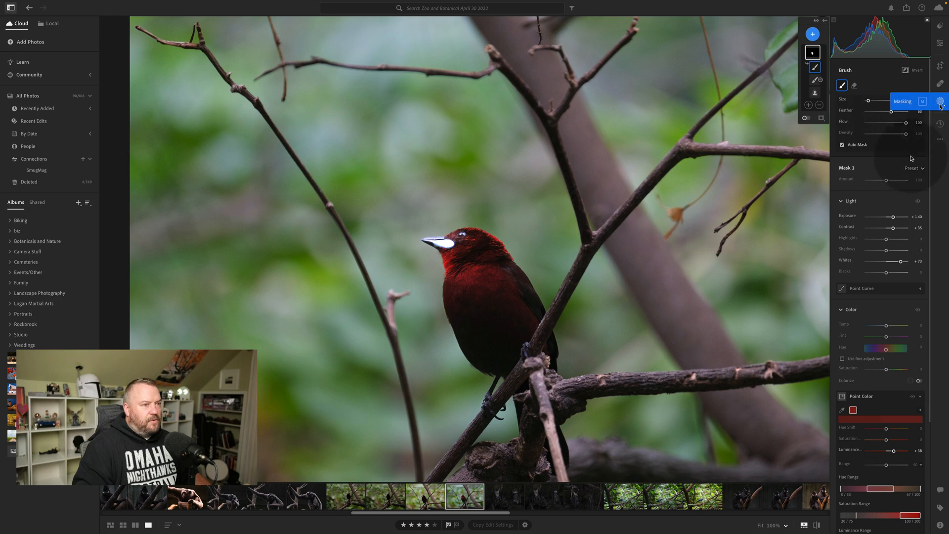
drag(885, 250, 890, 252)
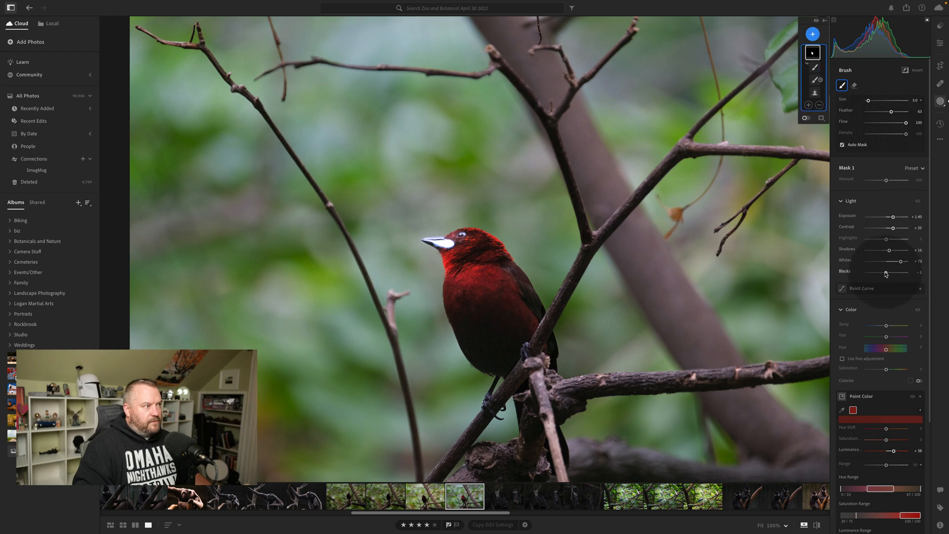
drag(886, 272, 884, 273)
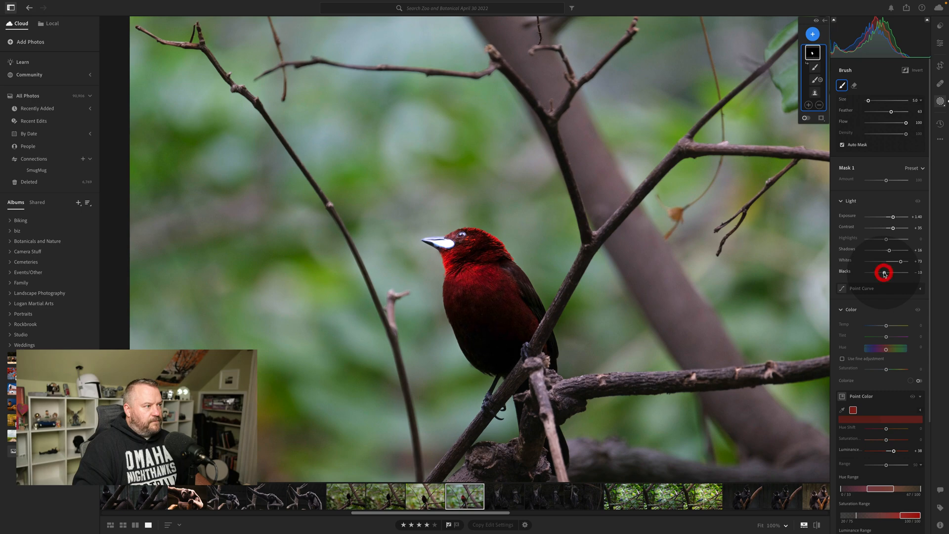
drag(884, 273, 884, 274)
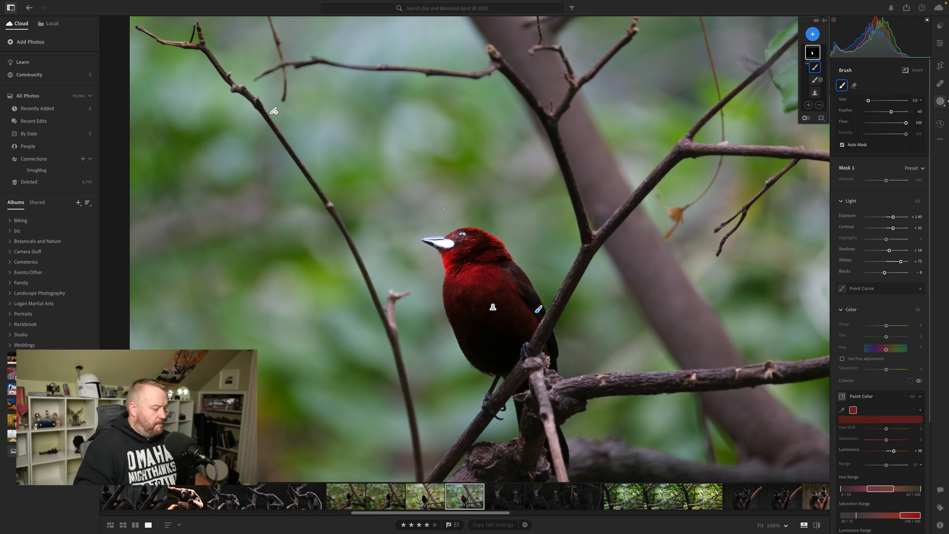
Subtract the middle of the bird's bright beak from Mask 1 with a subtracting brush component.
scroll(474, 273, up, 10)
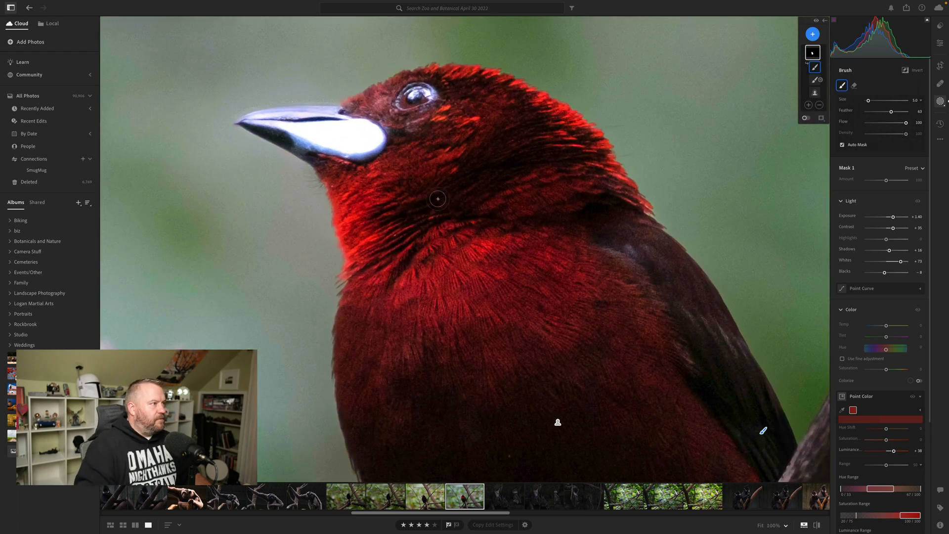
drag(312, 89, 430, 165)
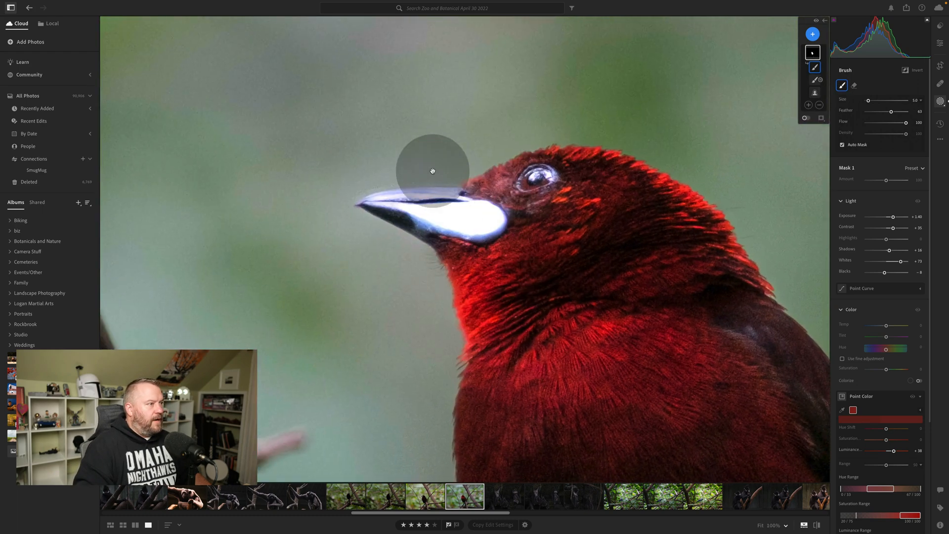
click(818, 105)
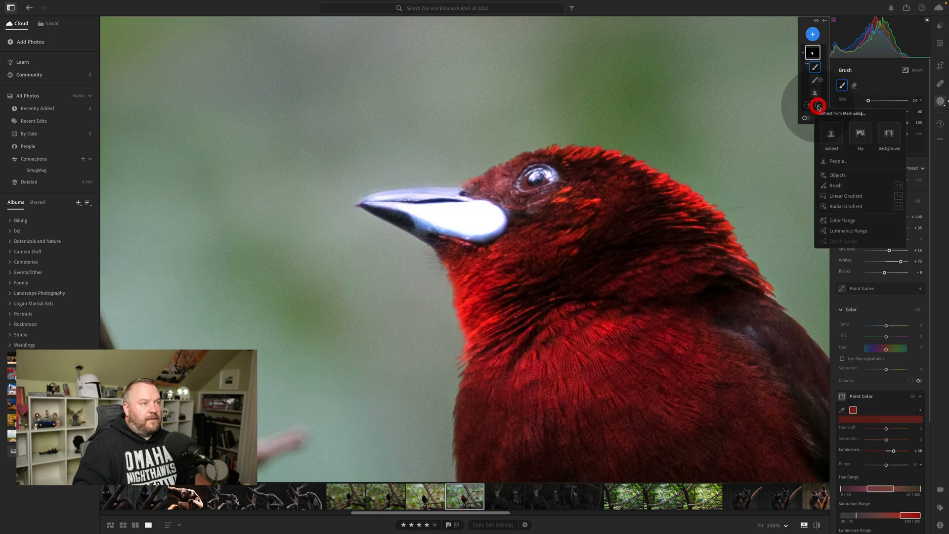
click(859, 181)
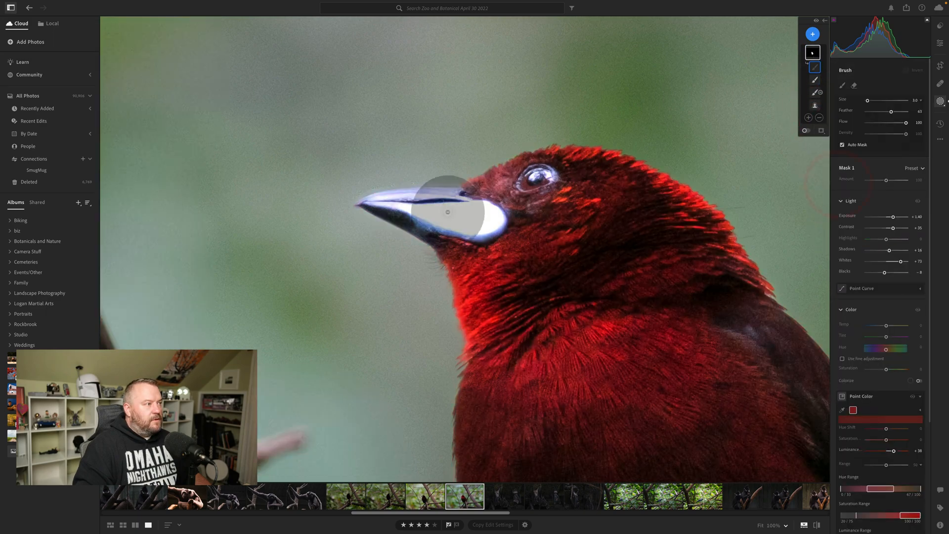
mouse_move(453, 214)
mouse_down()
mouse_move(481, 232)
mouse_move(418, 224)
mouse_move(370, 203)
mouse_move(432, 183)
mouse_move(456, 192)
mouse_move(409, 198)
mouse_move(444, 219)
mouse_up()
Enlarge the subtracting brush to size 6 and paint the rest of the bird's beak out of Mask 1.
key(bracketright)
key(bracketright)
key(bracketleft)
key(bracketleft)
key(bracketright)
key(bracketright)
key(bracketright)
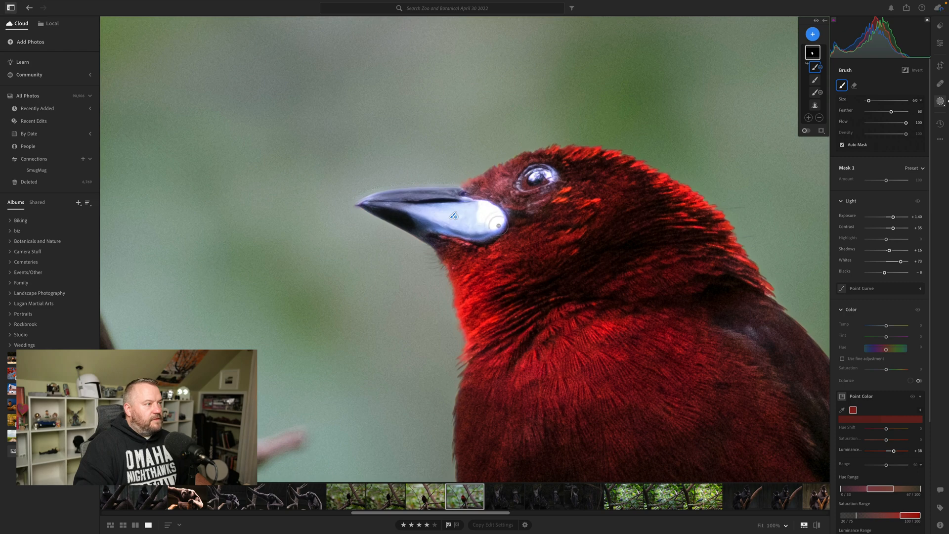
drag(495, 221, 463, 211)
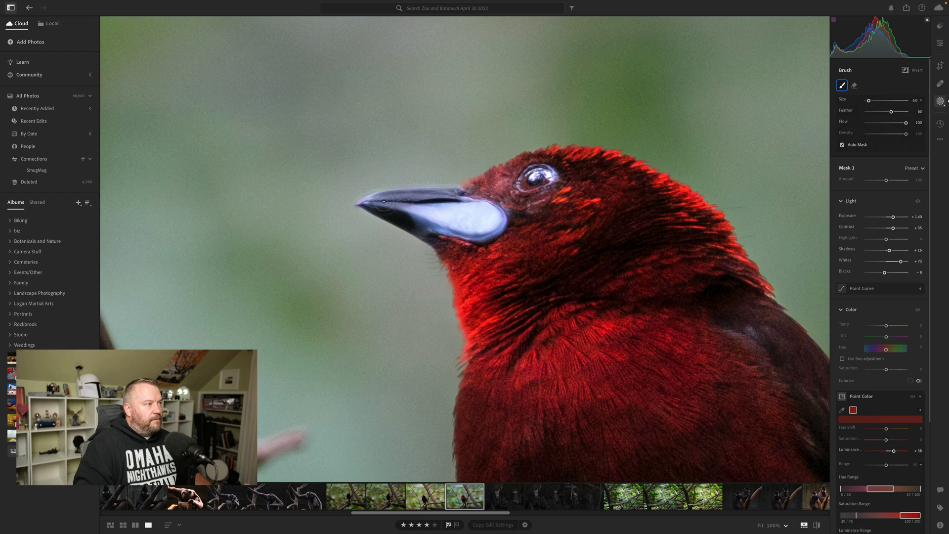
drag(383, 202, 383, 201)
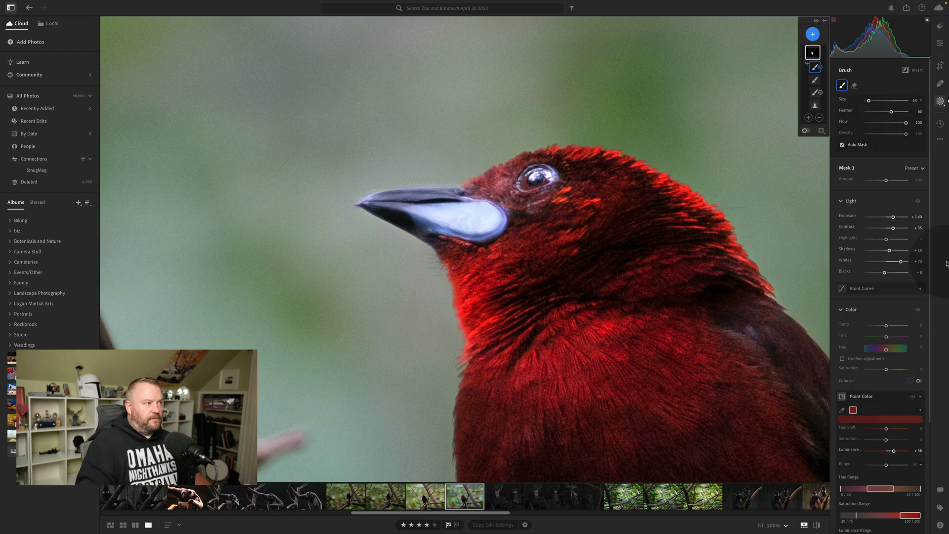
Leave masking and warm the whole photo's white balance by setting the temperature to 4,925.
click(940, 101)
click(598, 215)
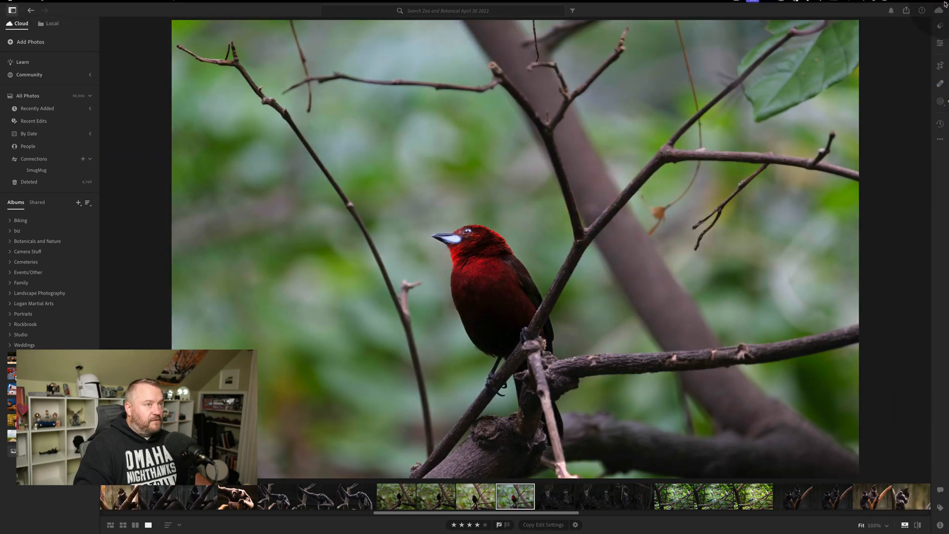
click(941, 43)
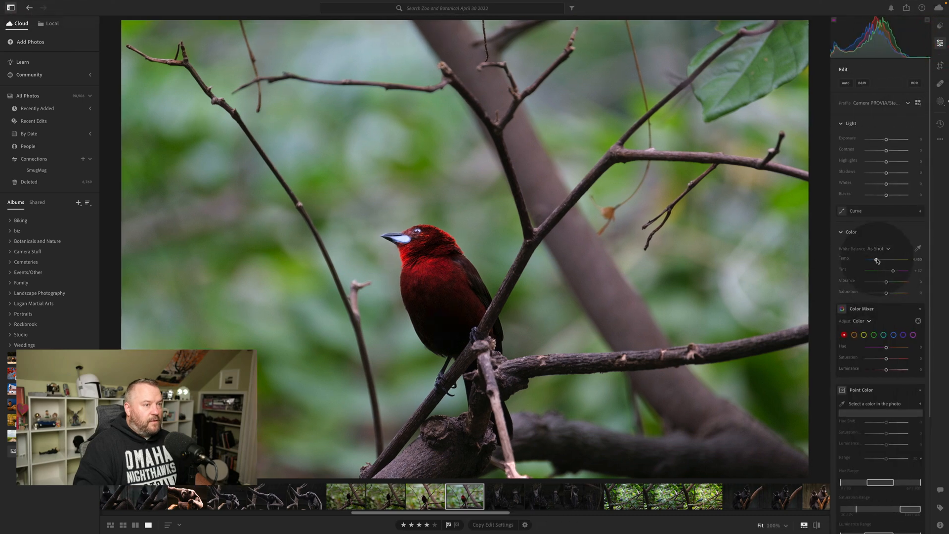
drag(876, 260, 878, 260)
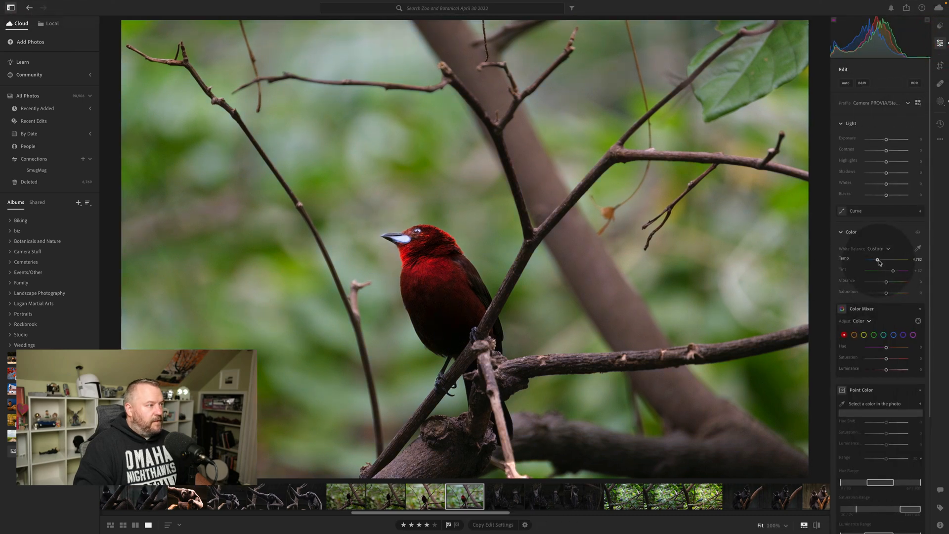
drag(880, 260, 881, 259)
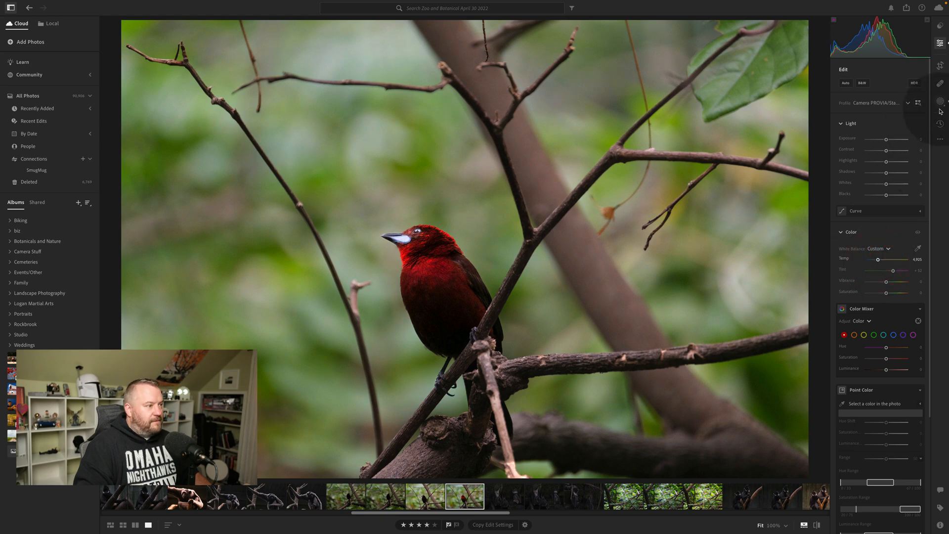
click(940, 44)
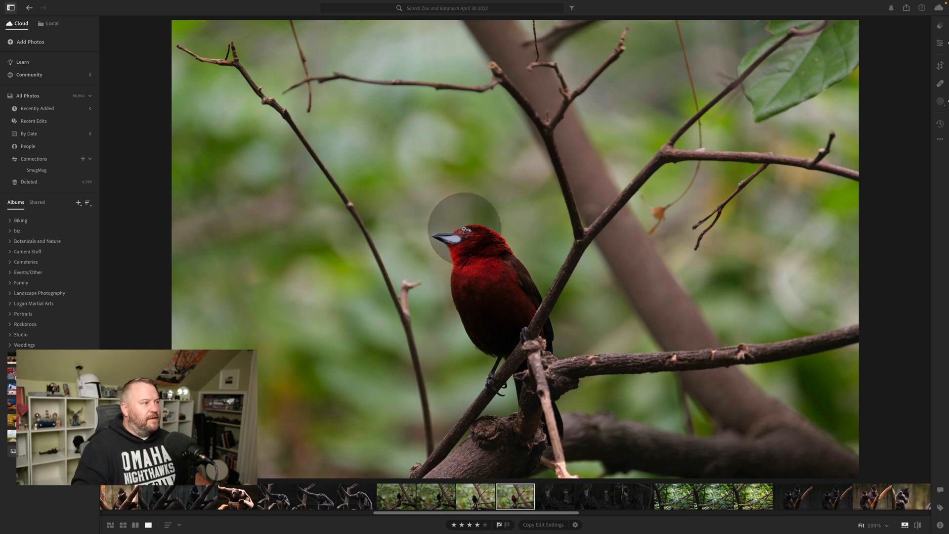
Create a separate brush mask, Mask 2, and paint it over the bird's eye with a size 4 brush.
click(470, 234)
click(495, 253)
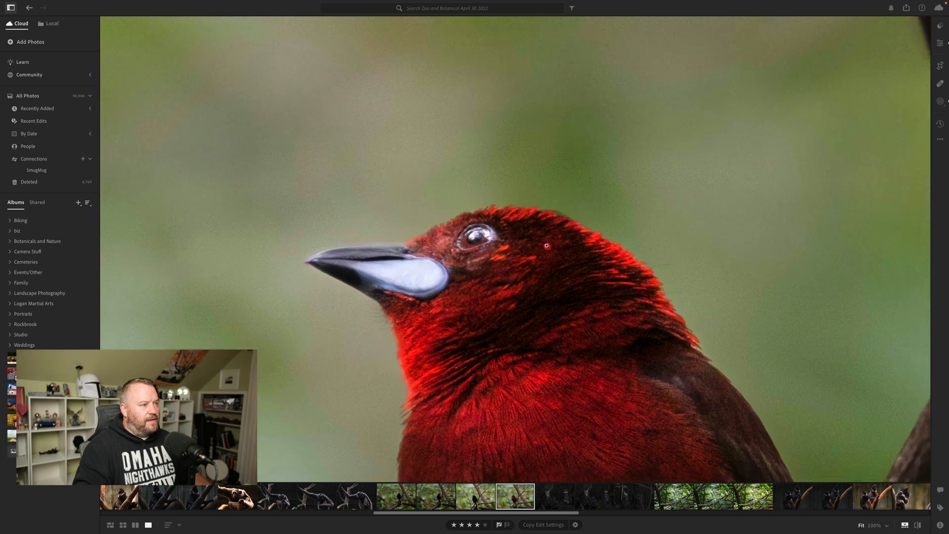
click(460, 237)
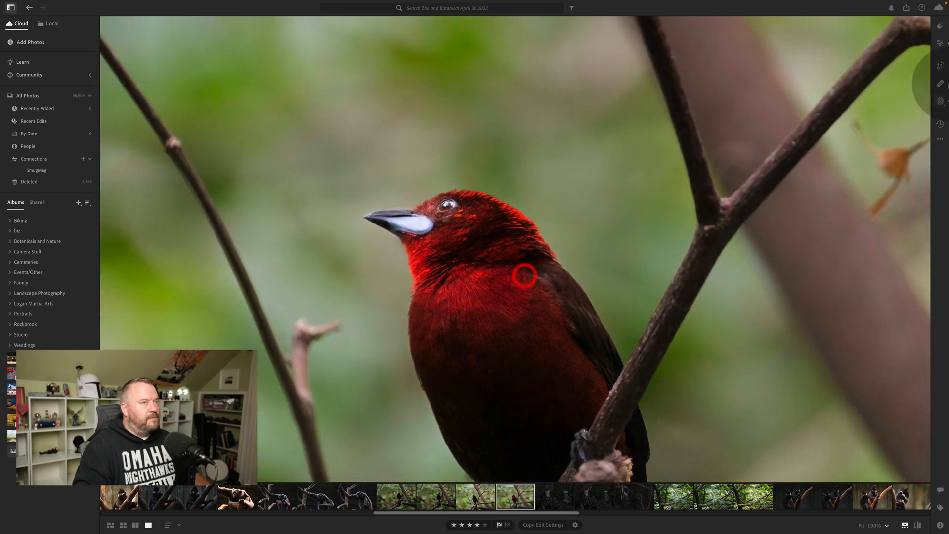
click(939, 43)
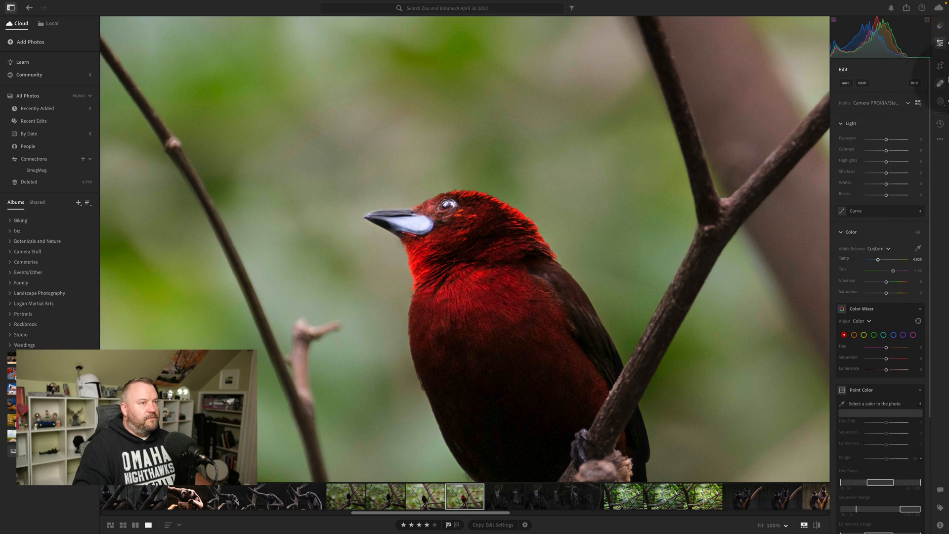
click(940, 101)
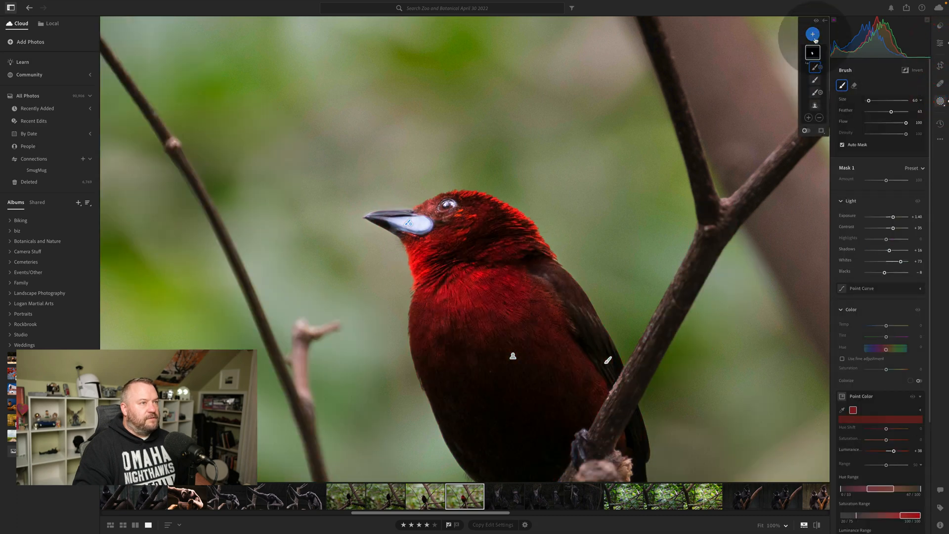
click(814, 69)
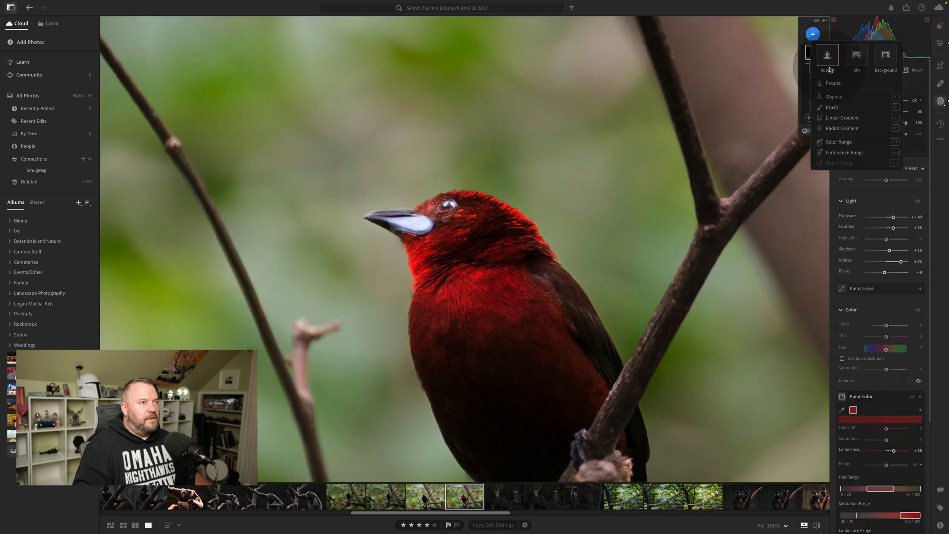
click(832, 107)
scroll(449, 204, down, 3)
mouse_move(448, 204)
mouse_down()
mouse_move(435, 205)
mouse_move(458, 204)
mouse_move(437, 208)
mouse_up()
scroll(446, 205, down, 1)
scroll(437, 207, up, 1)
scroll(441, 213, up, 1)
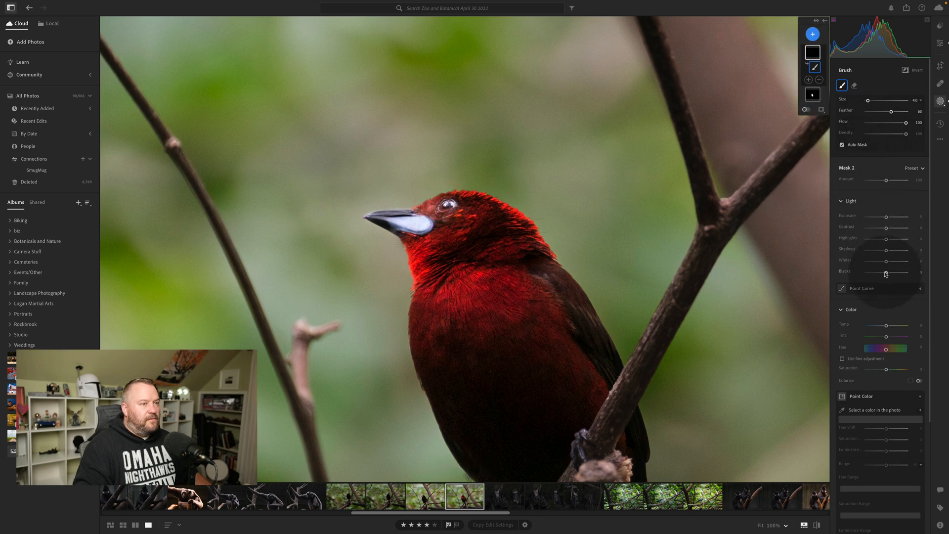
Set the eye mask's contrast to +21 and lower its blacks slightly.
drag(885, 272, 882, 275)
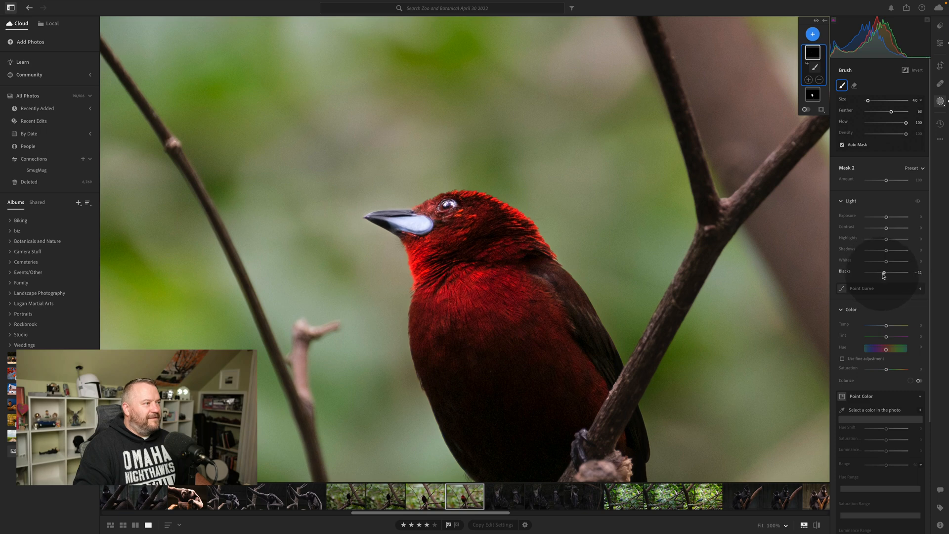
drag(883, 276, 882, 275)
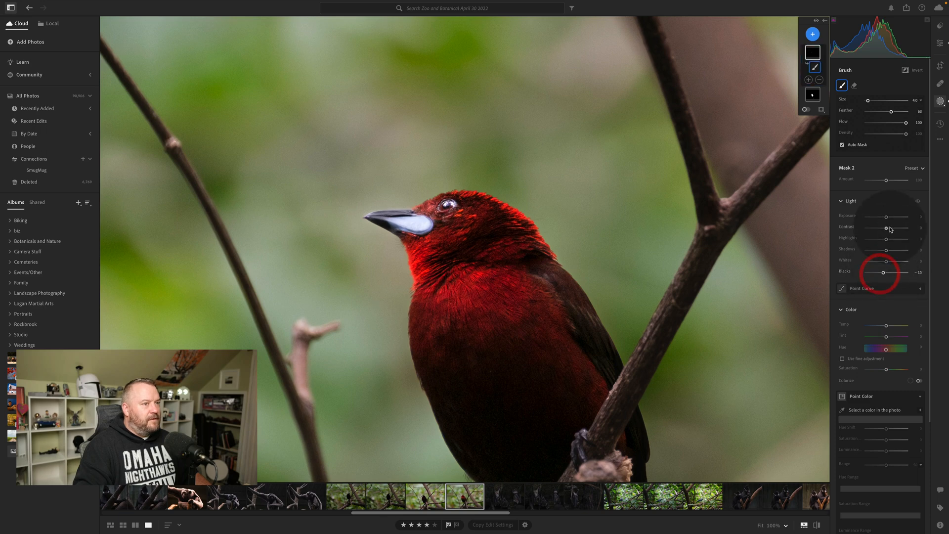
drag(886, 228, 891, 229)
key(bracketleft)
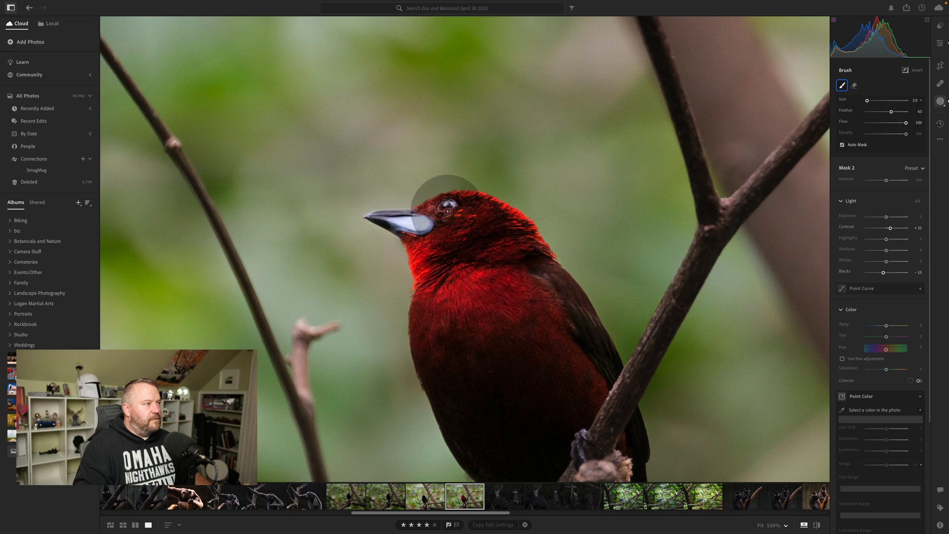
Compare the original and edited versions of the bird without the masking controls, then view the whole photo.
click(940, 101)
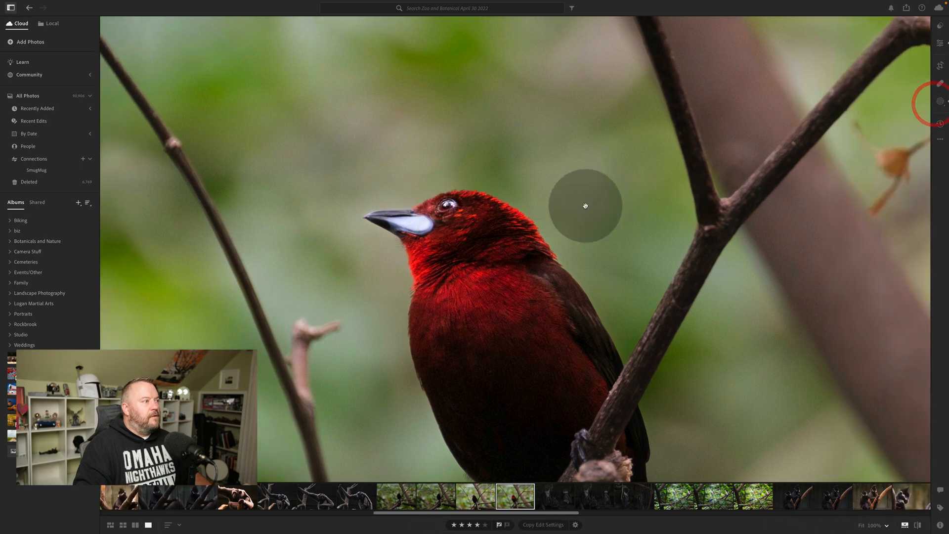
key(backslash)
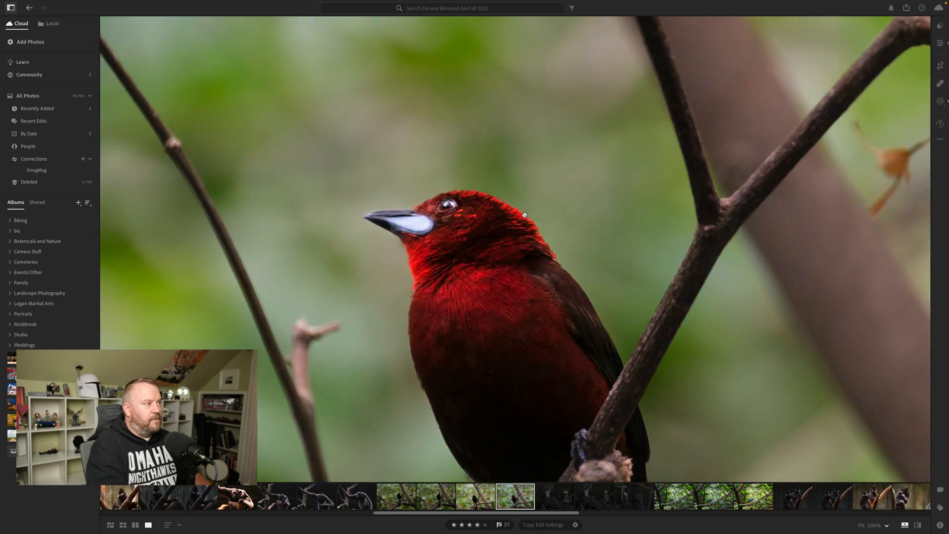
key(backslash)
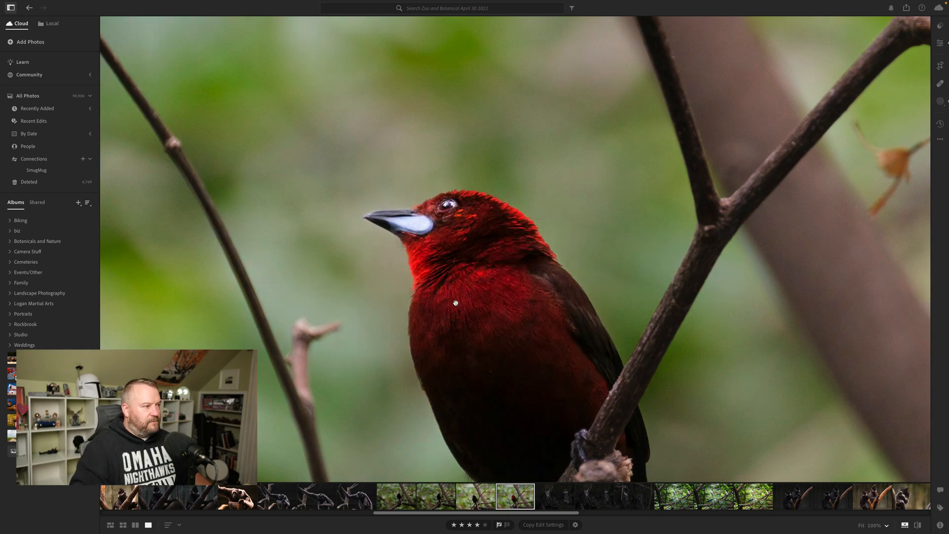
click(475, 314)
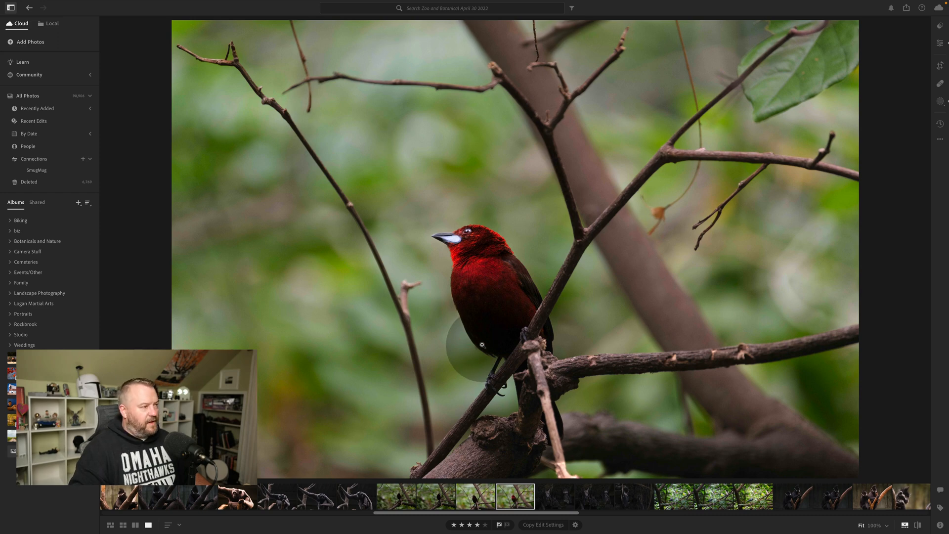
Enhance the bird photo with AI Denoise at an amount of 52.
right_click(518, 496)
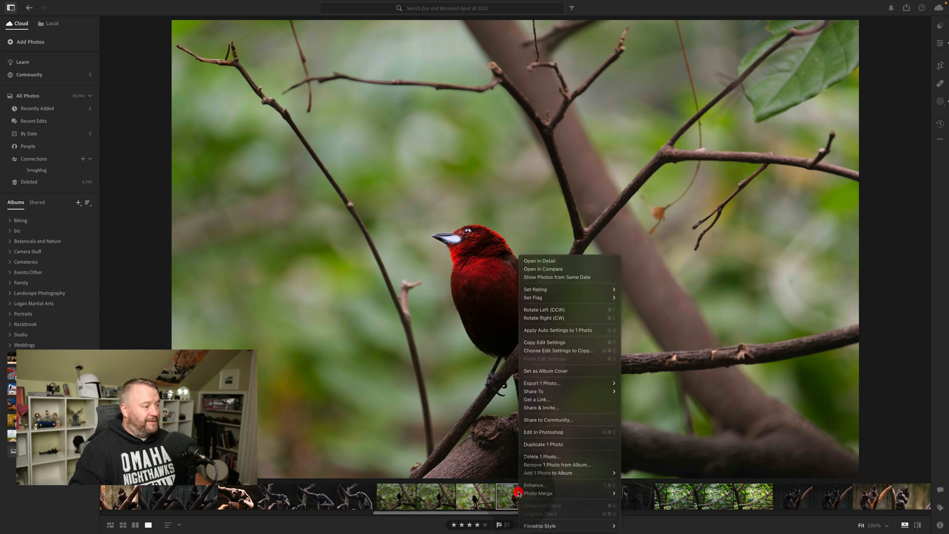
click(534, 488)
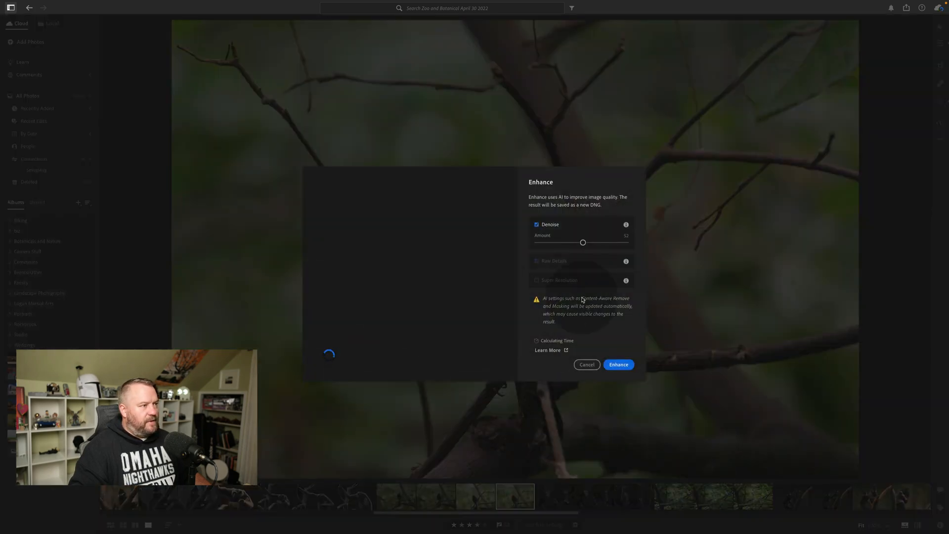
click(619, 365)
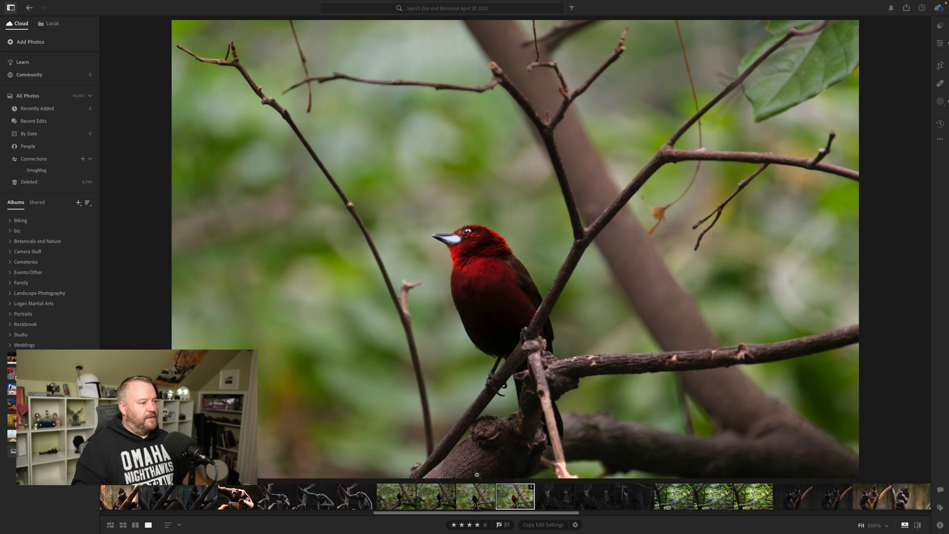
Select the denoised version in the bird photo's stack, collapse the stack, and examine the bird close up.
click(521, 494)
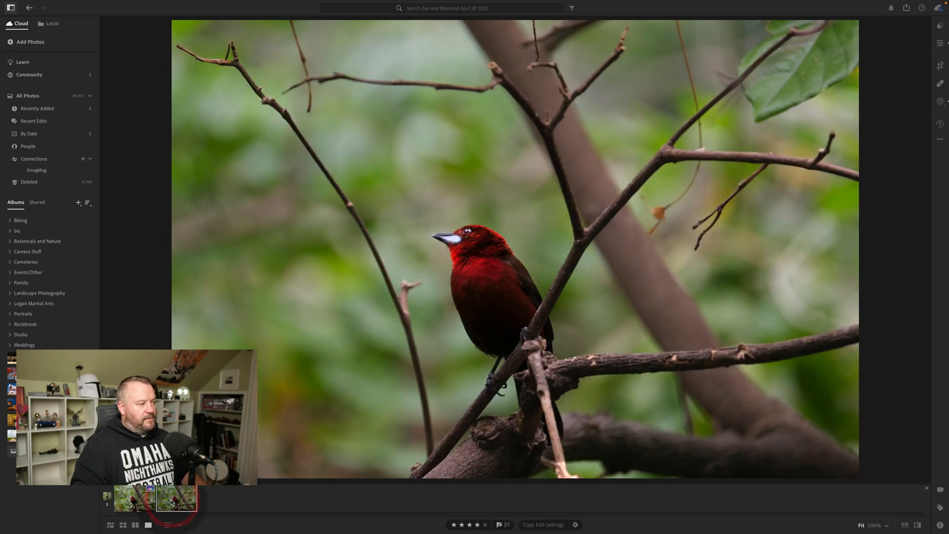
click(140, 502)
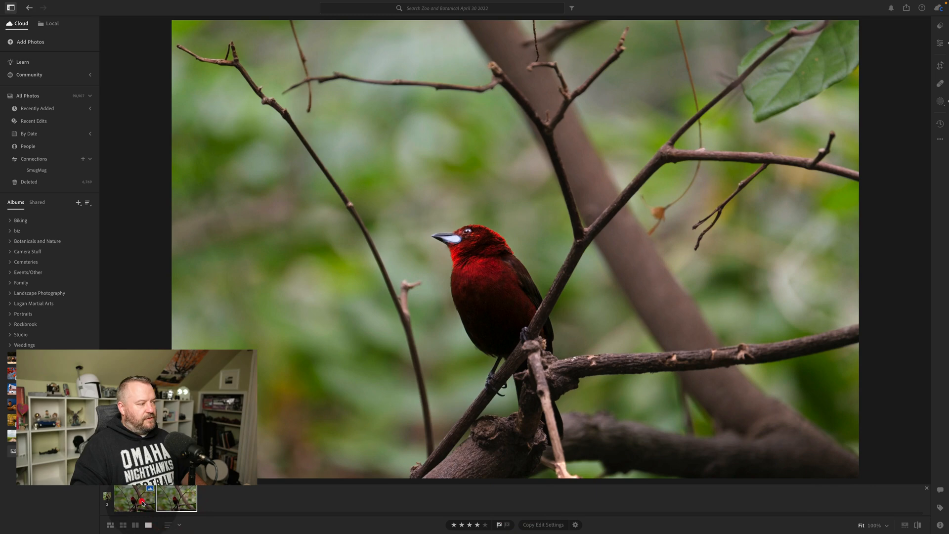
click(926, 489)
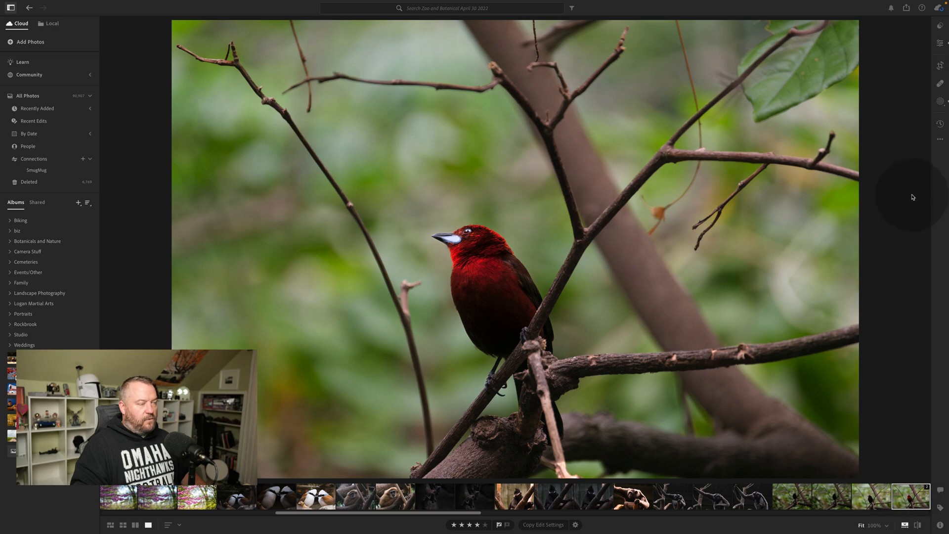
click(445, 246)
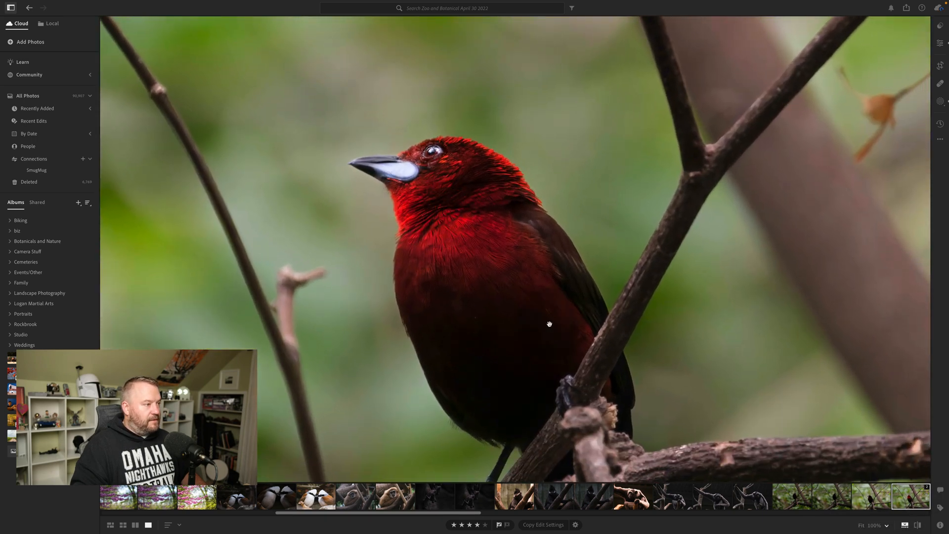
click(940, 83)
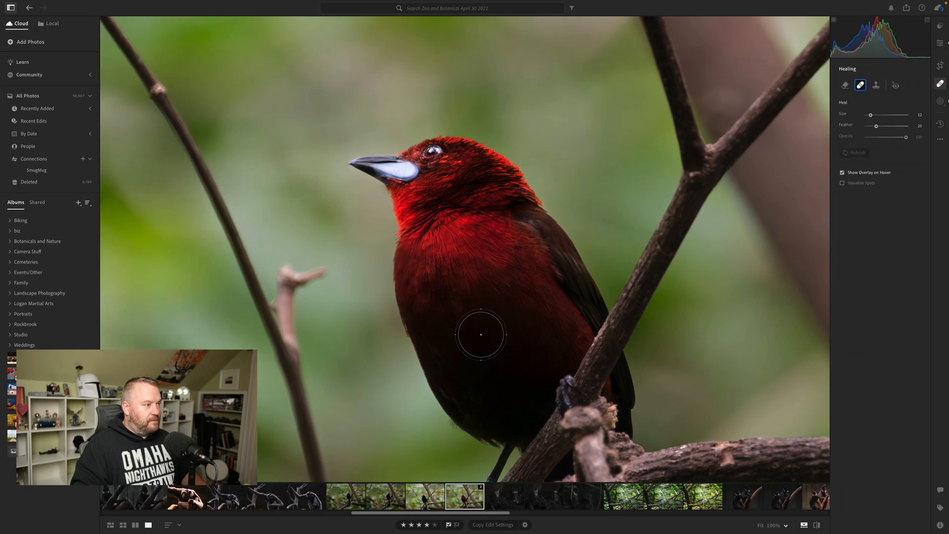
key(bracketleft)
key(bracketleft)
key(bracketleft)
key(bracketleft)
key(bracketleft)
key(bracketleft)
key(bracketleft)
key(bracketleft)
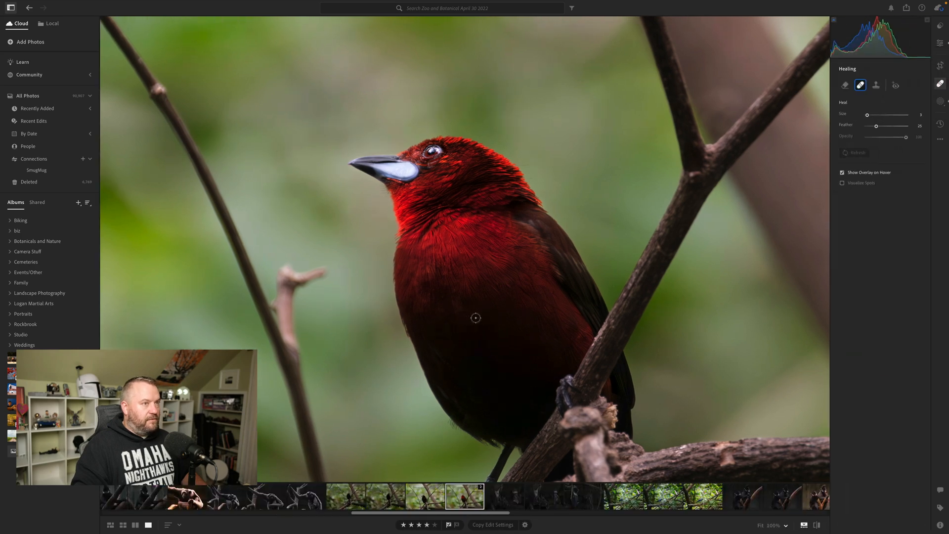
click(937, 82)
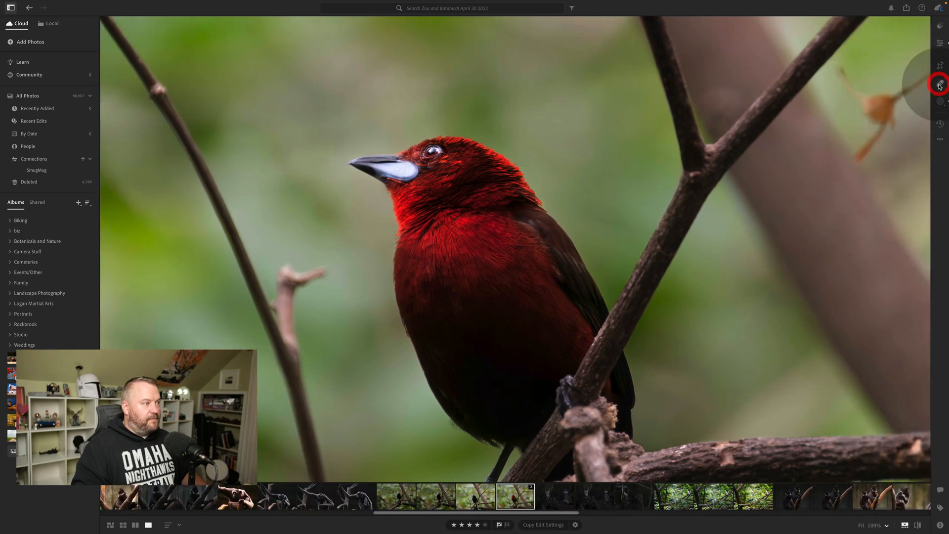
Add a new brush mask to the denoised bird photo alongside its existing masks.
click(570, 275)
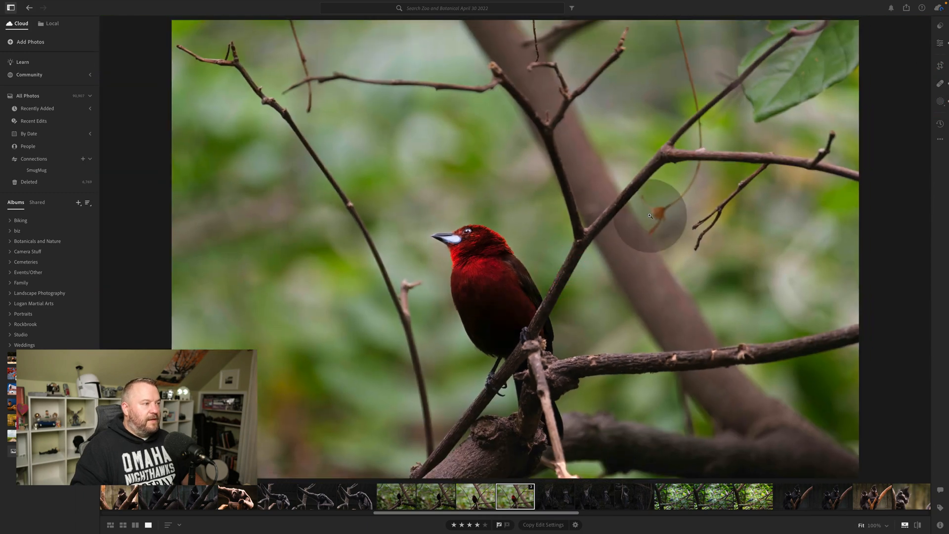
click(940, 44)
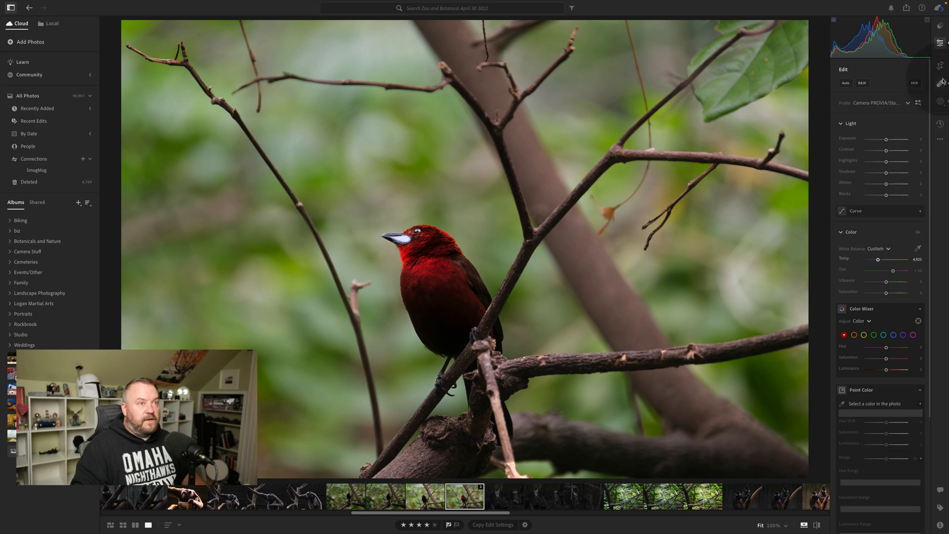
click(940, 101)
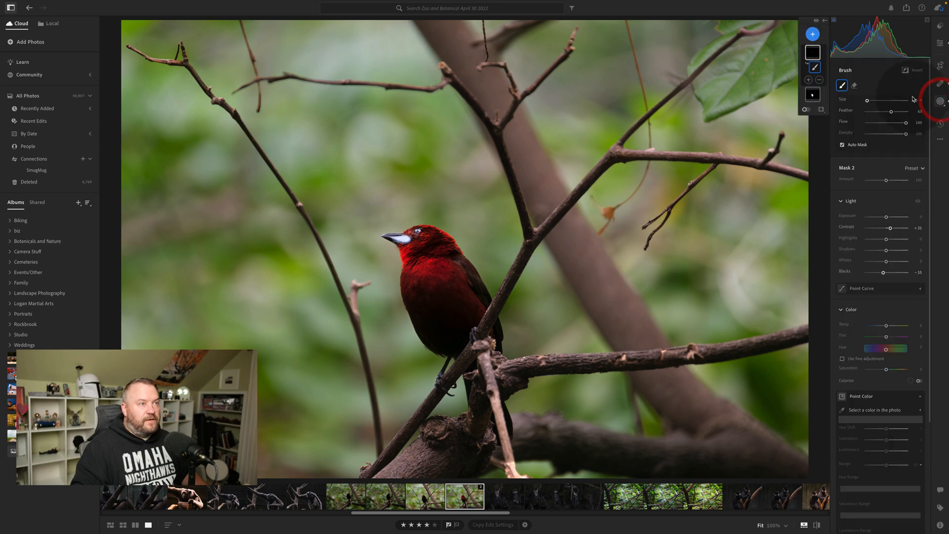
click(814, 97)
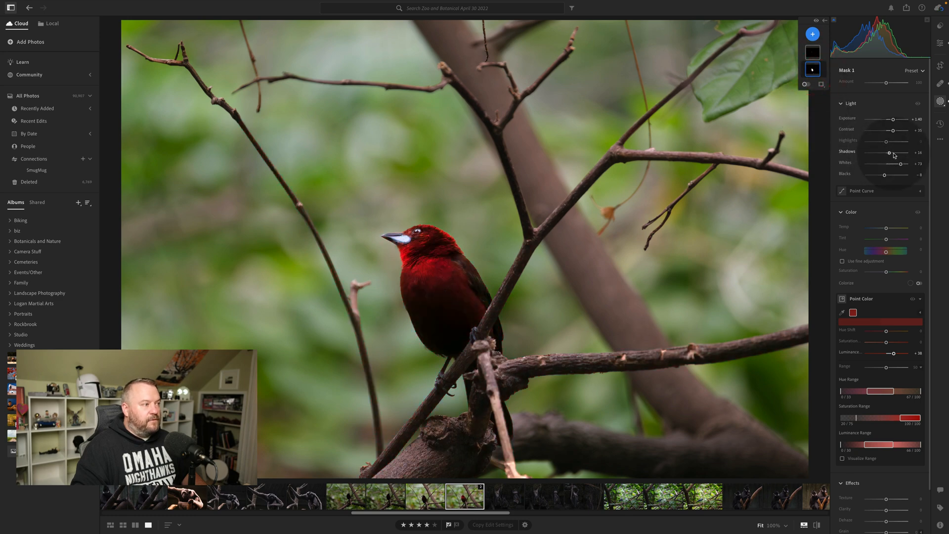
click(813, 34)
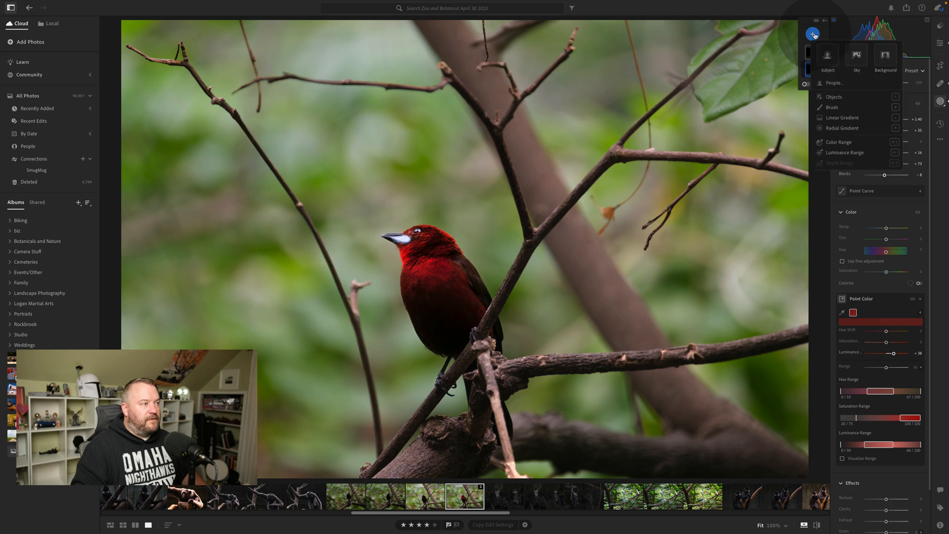
click(842, 107)
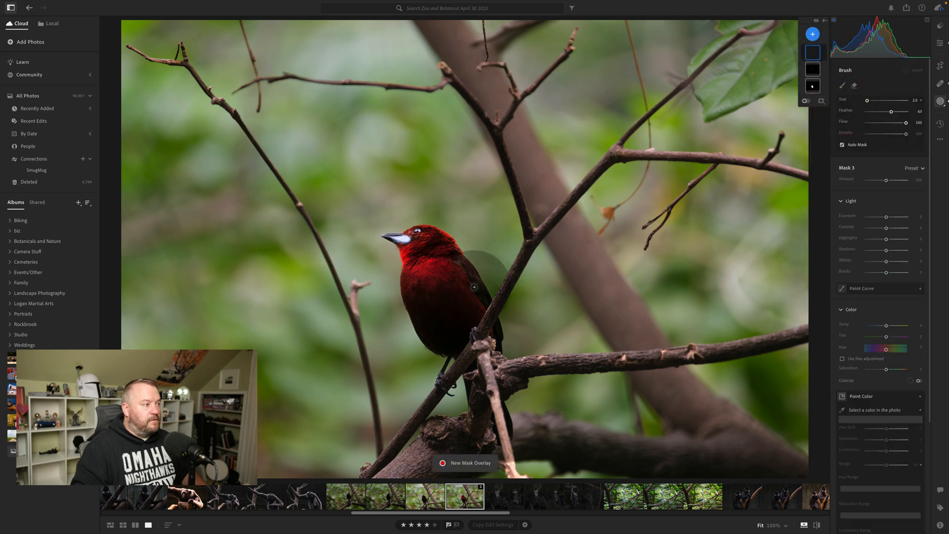
Set the brush to size 9 and feather 100, and paint the new mask over the bird's dark lower body.
scroll(471, 288, up, 4)
scroll(458, 299, down, 1)
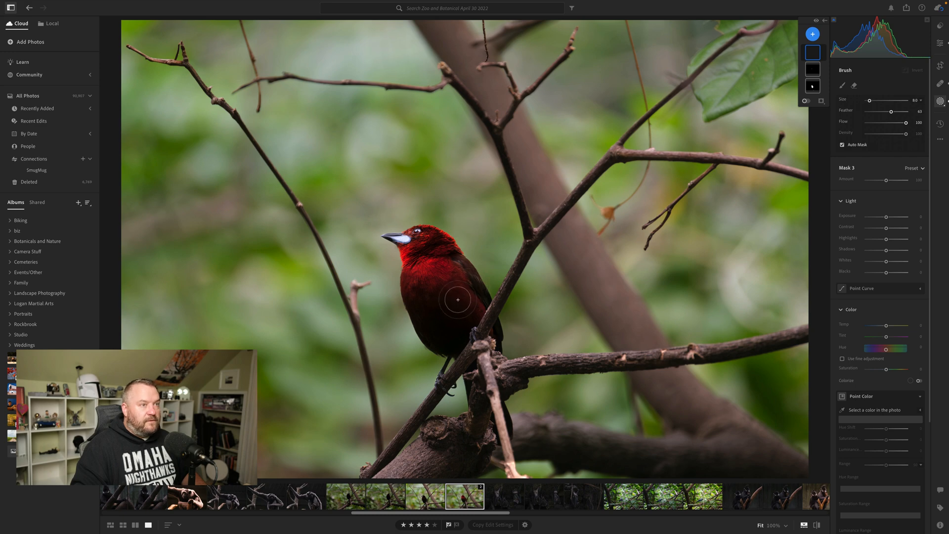
scroll(456, 312, down, 1)
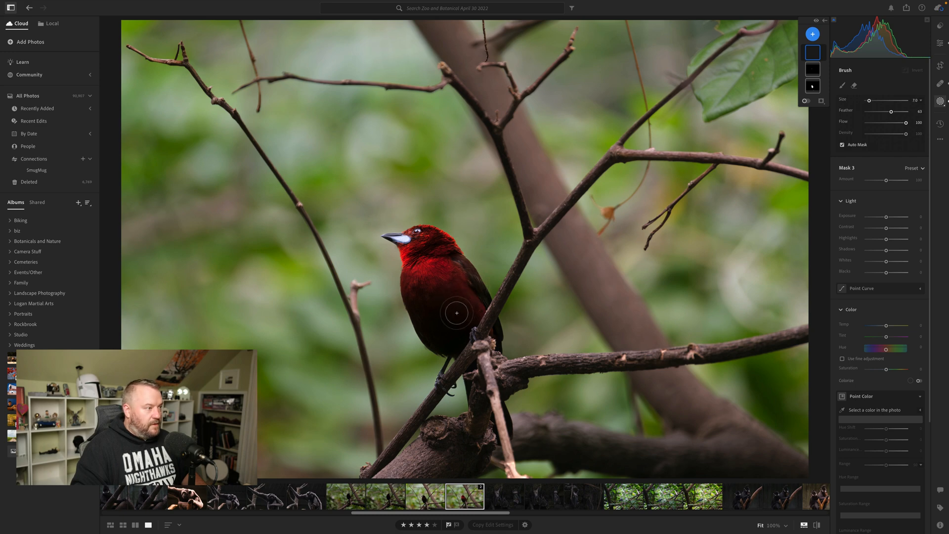
scroll(456, 312, up, 2)
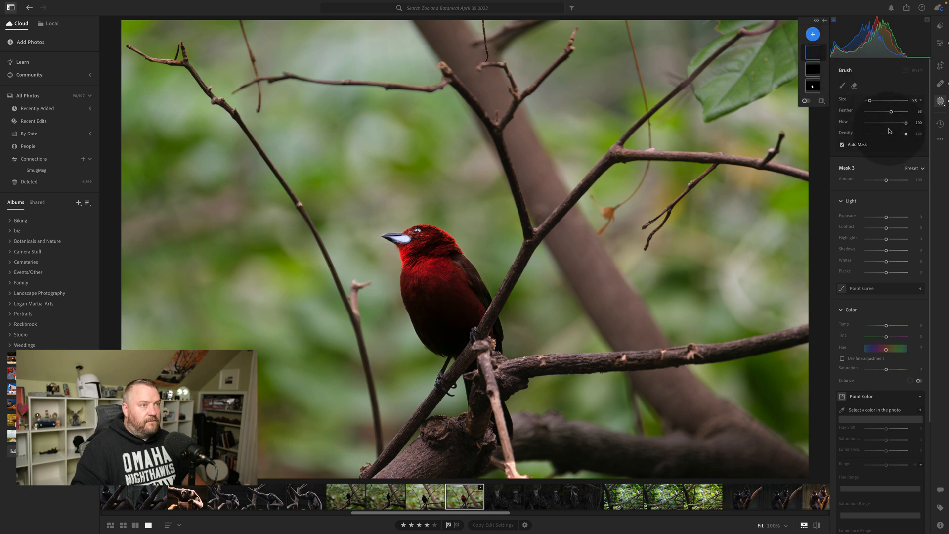
drag(901, 113, 906, 111)
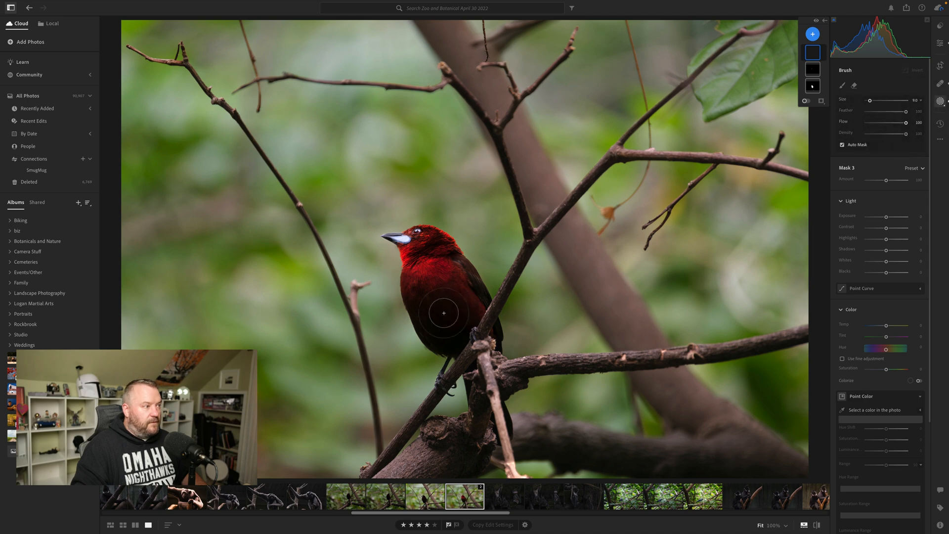
scroll(439, 317, up, 1)
scroll(440, 317, down, 1)
mouse_move(439, 317)
mouse_down()
mouse_move(429, 320)
mouse_move(426, 301)
mouse_up()
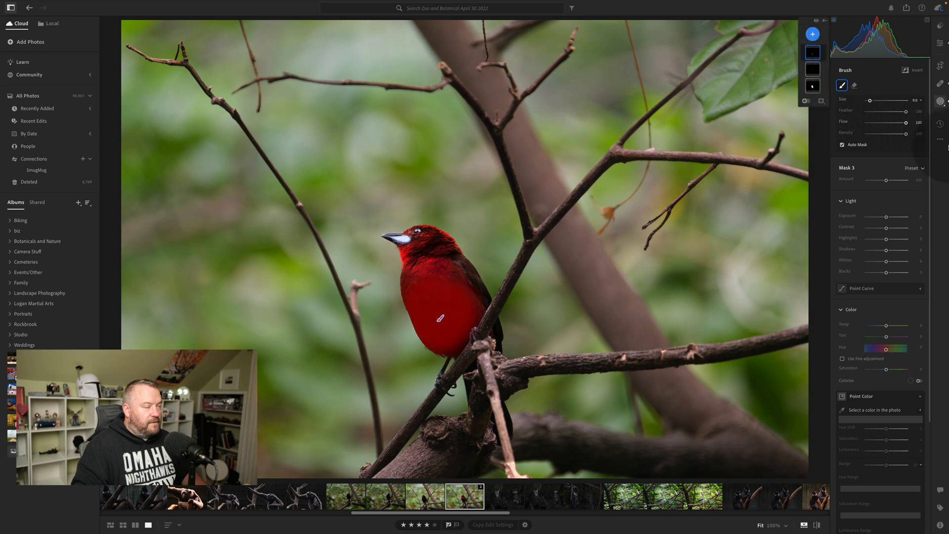
Set the new body mask's shadows to +26 and leave masking.
click(892, 253)
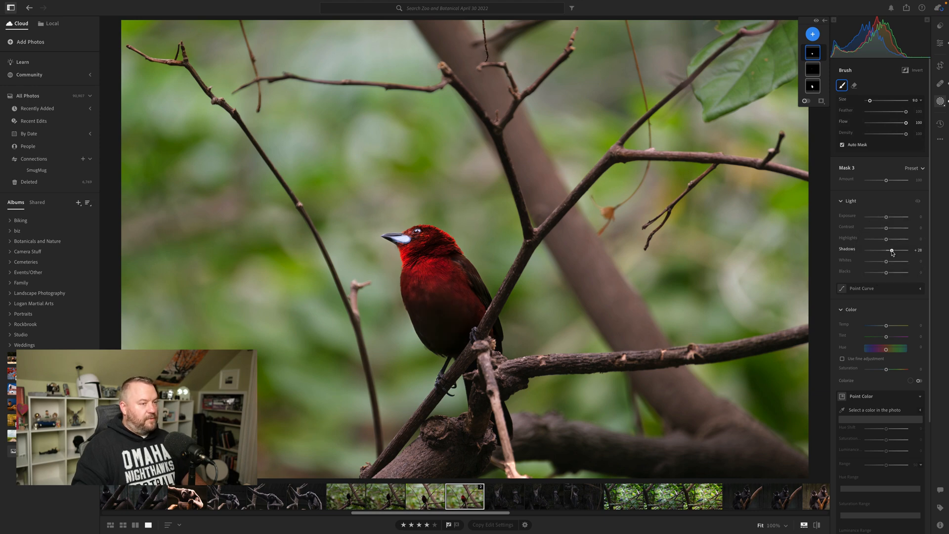
click(892, 252)
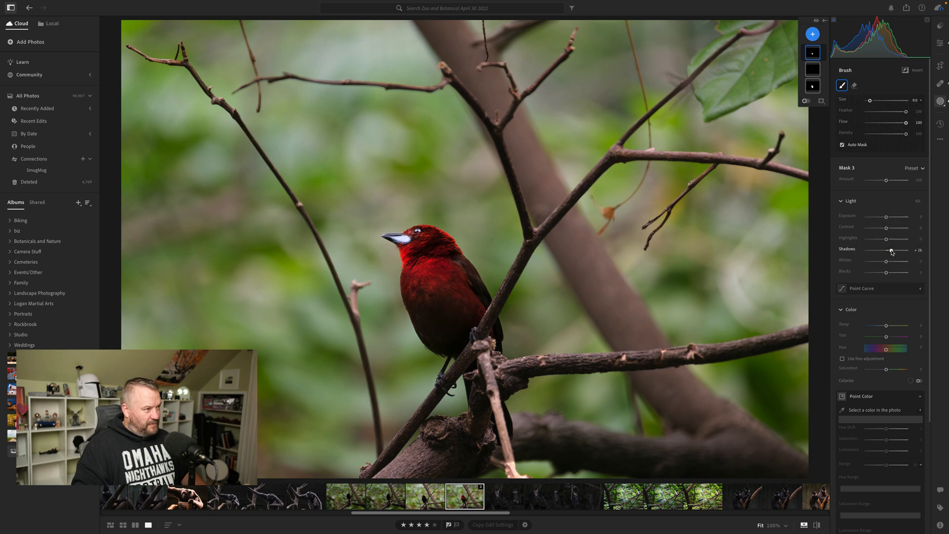
drag(892, 253, 891, 253)
click(940, 101)
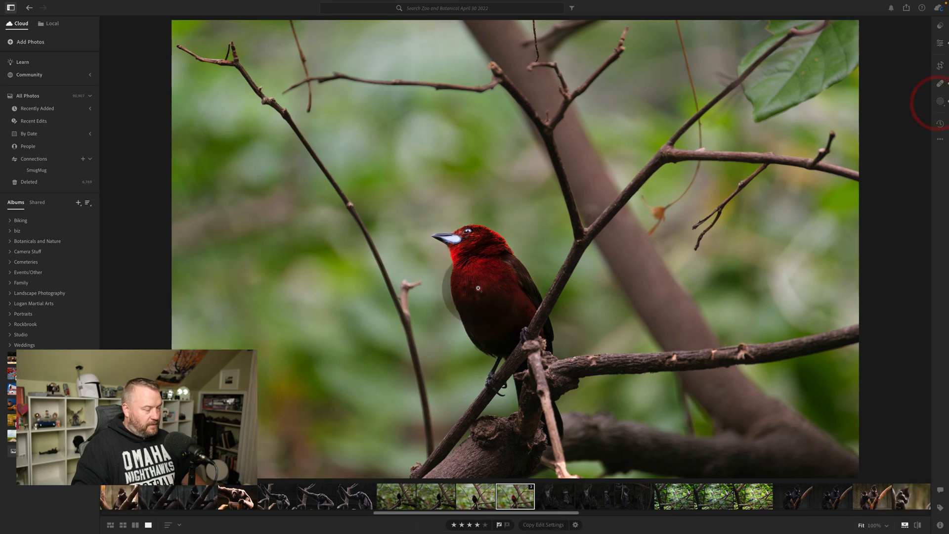
Inspect the bird close up, and warm the whole photo's white balance temperature to about 5,100 K.
click(478, 288)
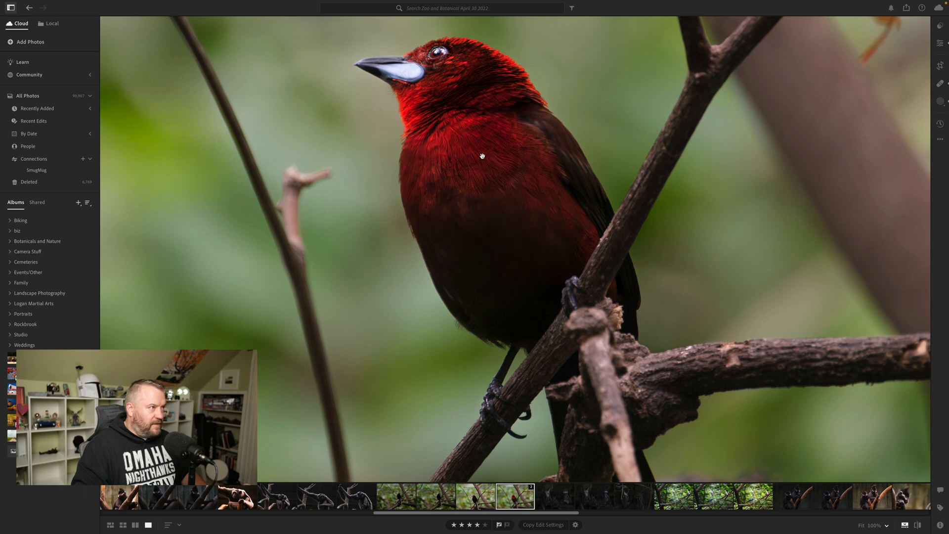
drag(480, 155, 523, 269)
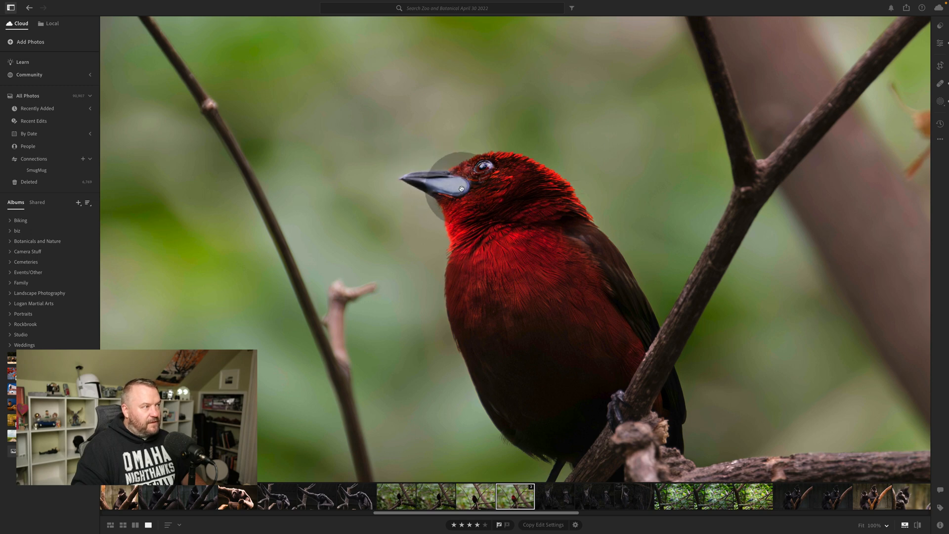
click(487, 189)
click(940, 43)
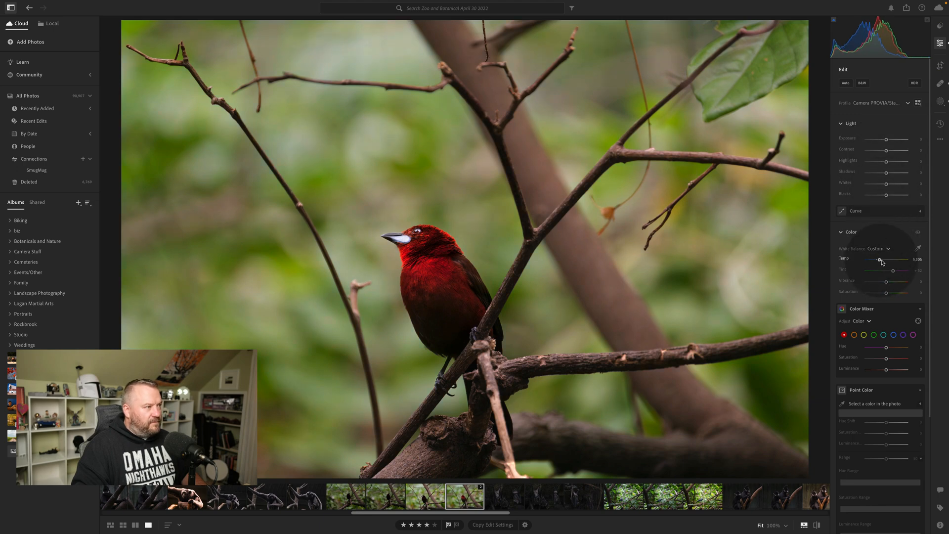
drag(880, 260, 882, 261)
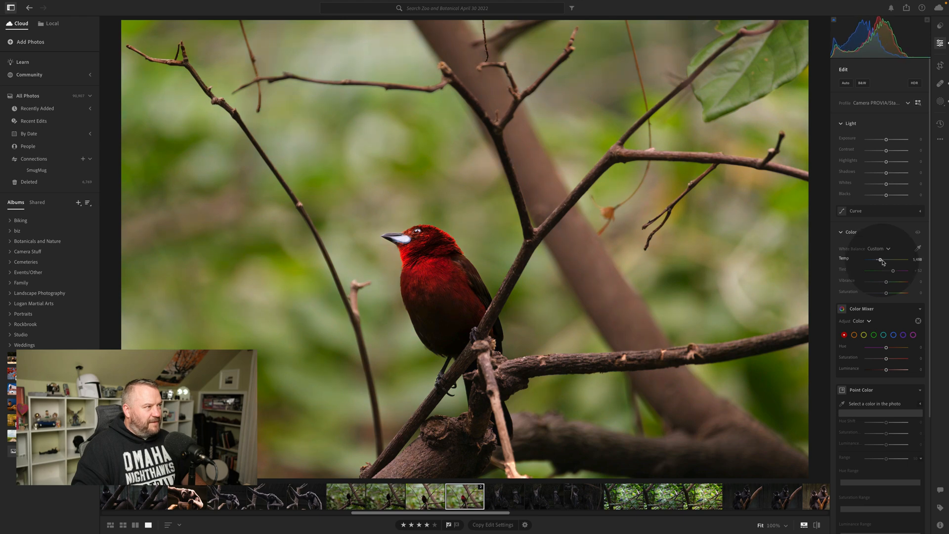
click(882, 262)
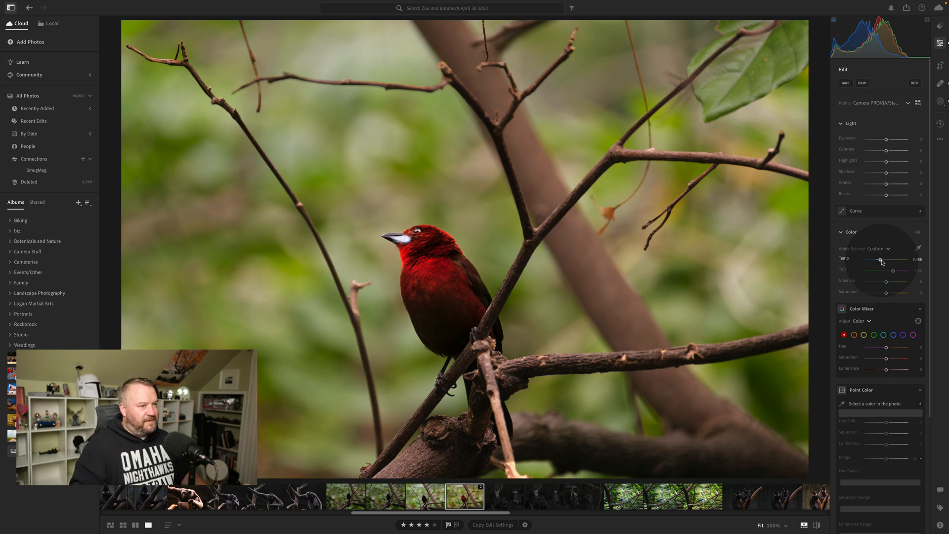
Apply a vignette of -19 to the bird photo and compare the edited version with the original.
click(894, 309)
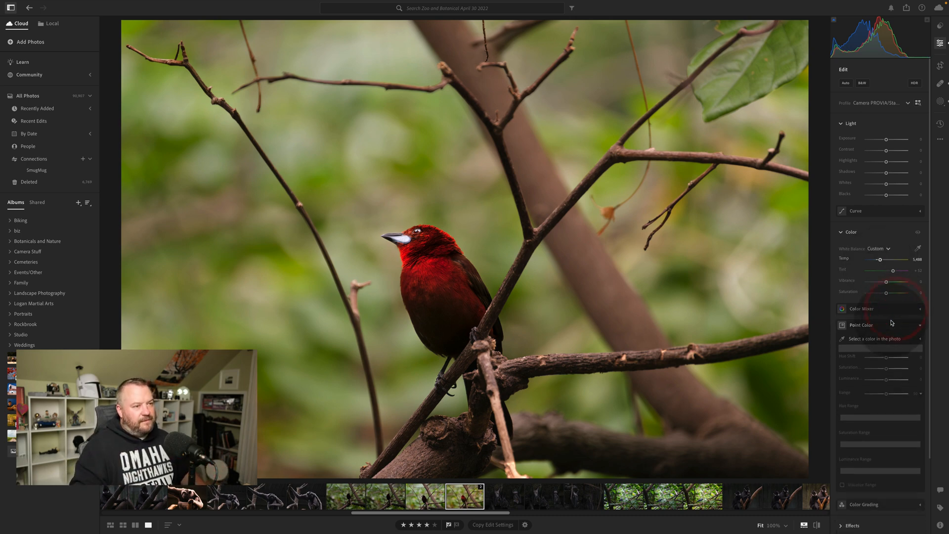
click(892, 323)
click(846, 361)
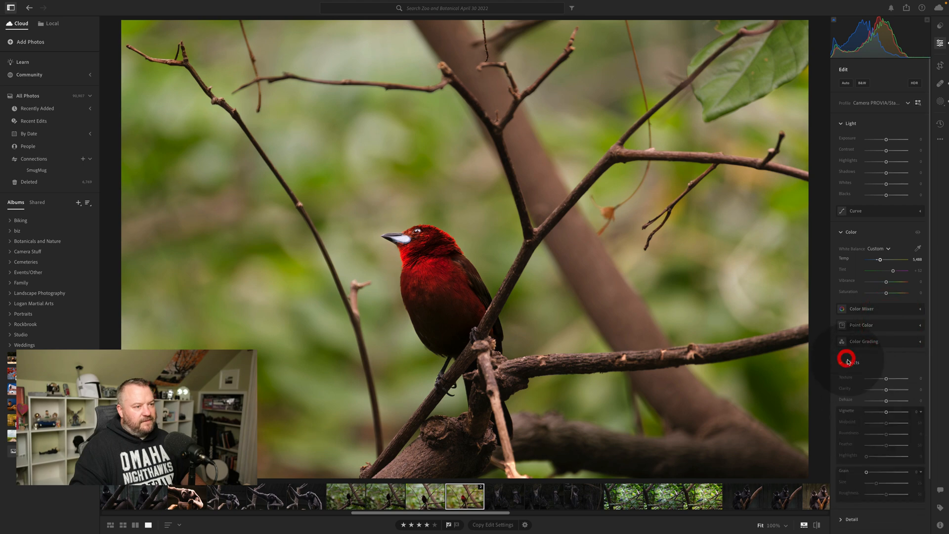
drag(885, 412, 882, 413)
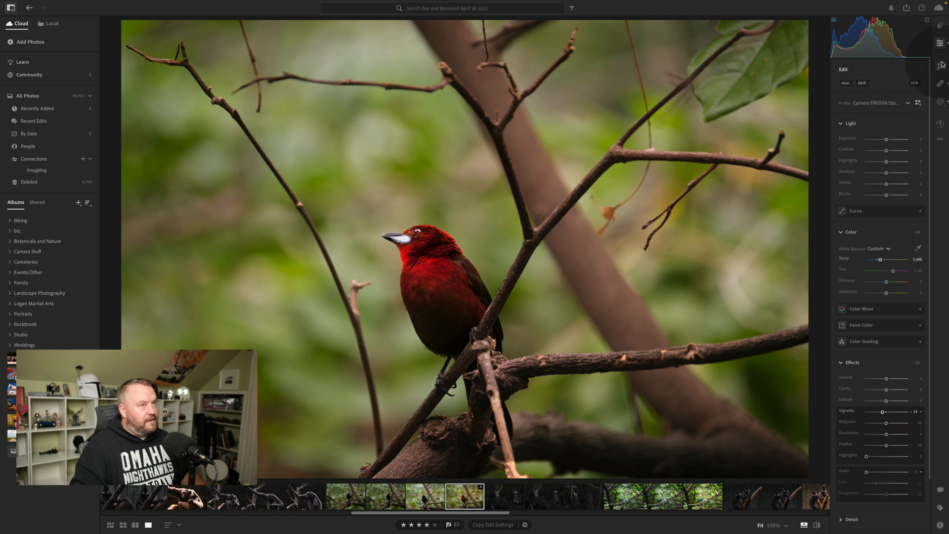
key(backslash)
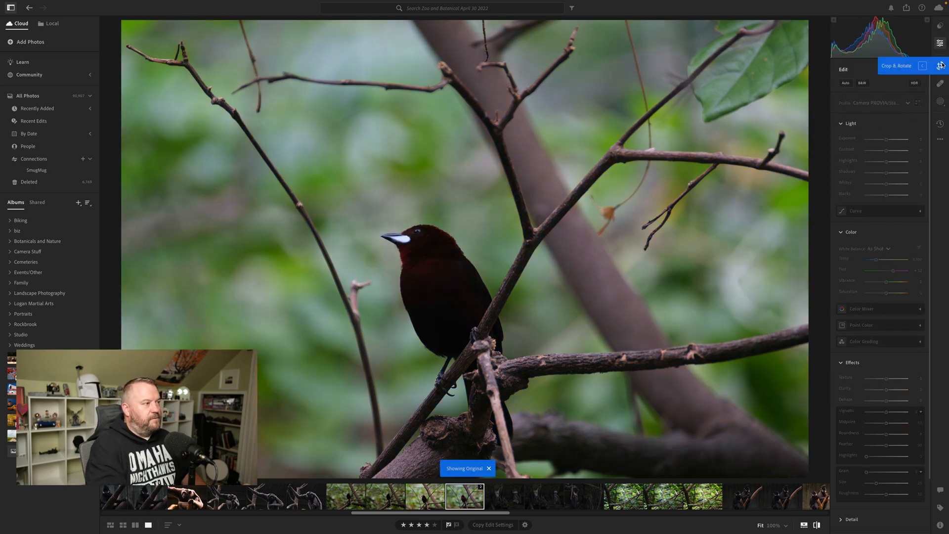
key(backslash)
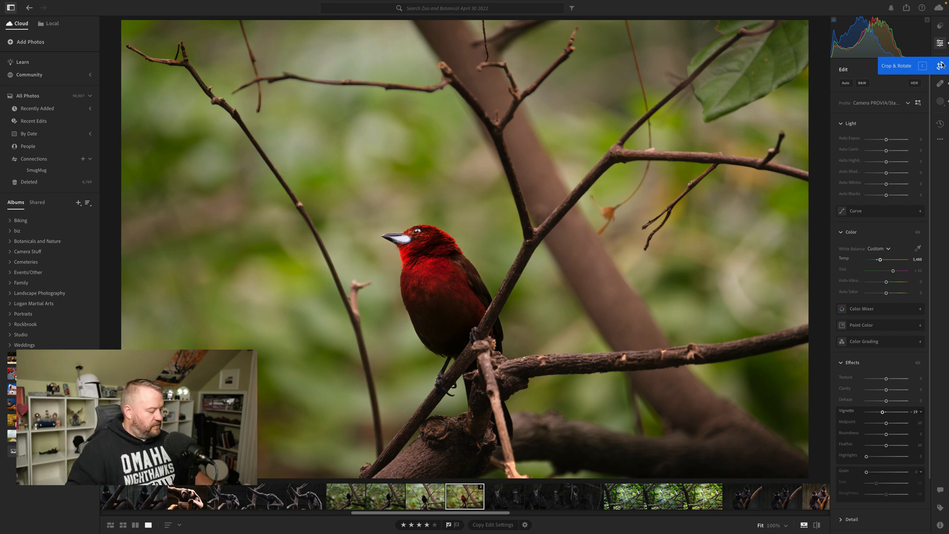
Copy the bird photo's edit settings with Mask 1 included and Masks 2 and 3 left out.
key(super+shift+c)
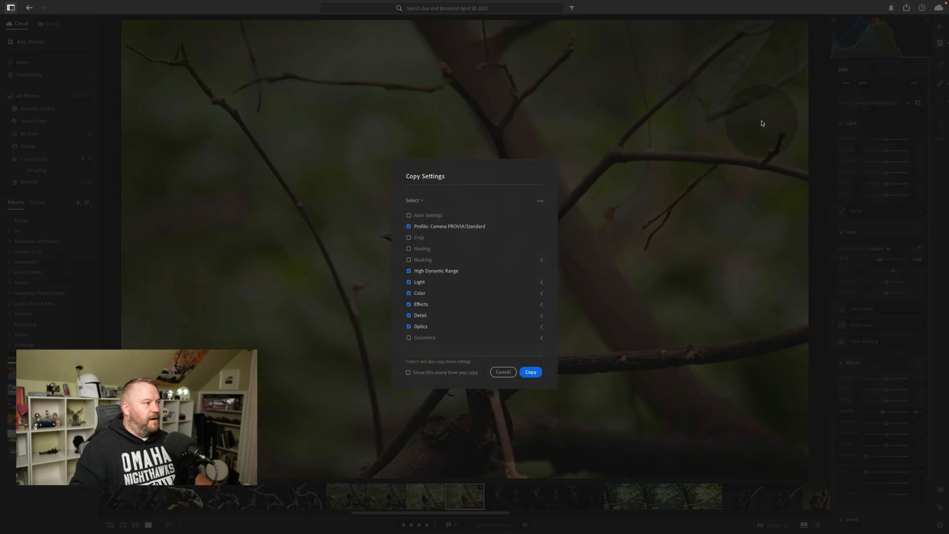
click(541, 261)
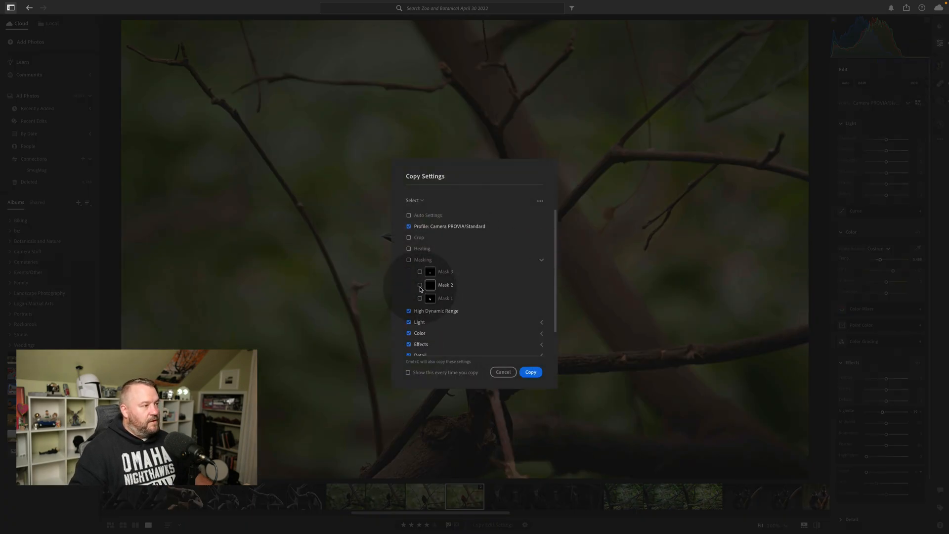
click(420, 298)
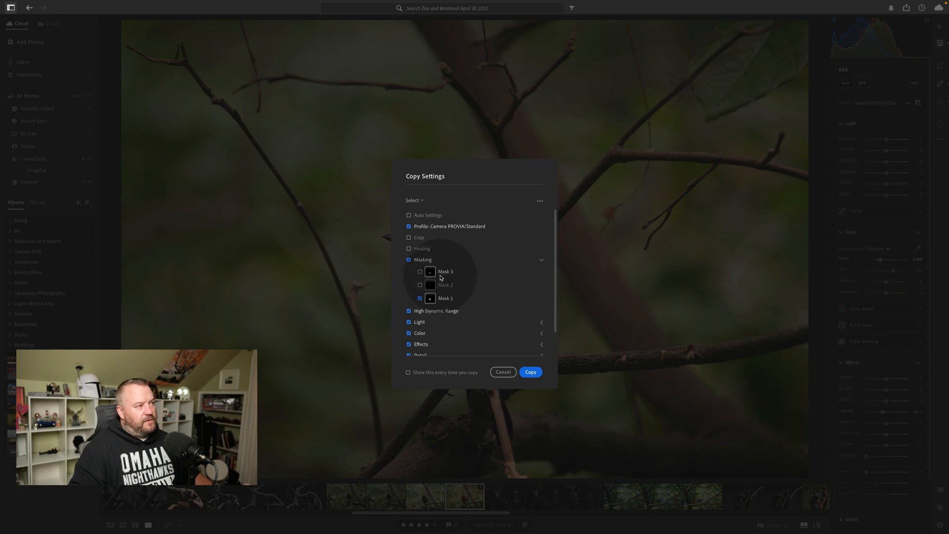
click(532, 371)
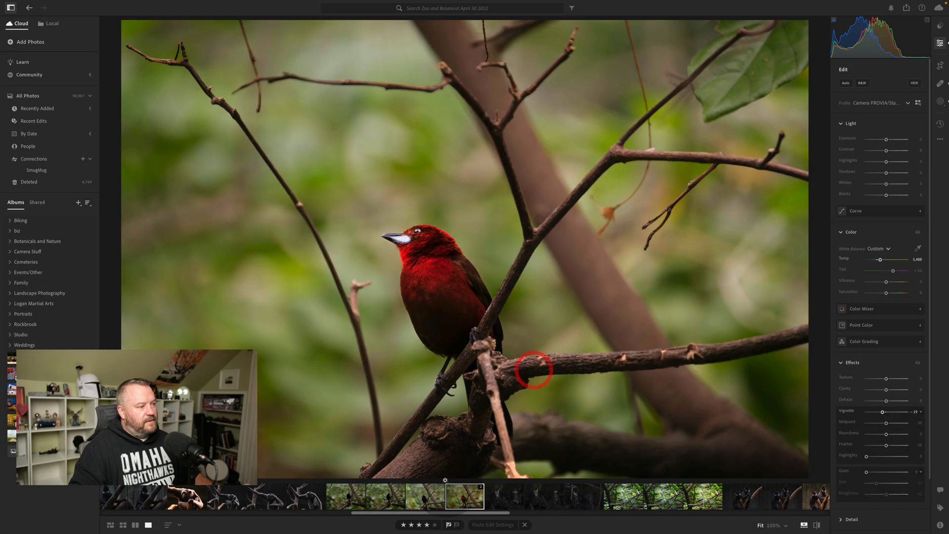
Paste the copied edit settings onto the two bird photos just before the edited one in the filmstrip.
click(419, 500)
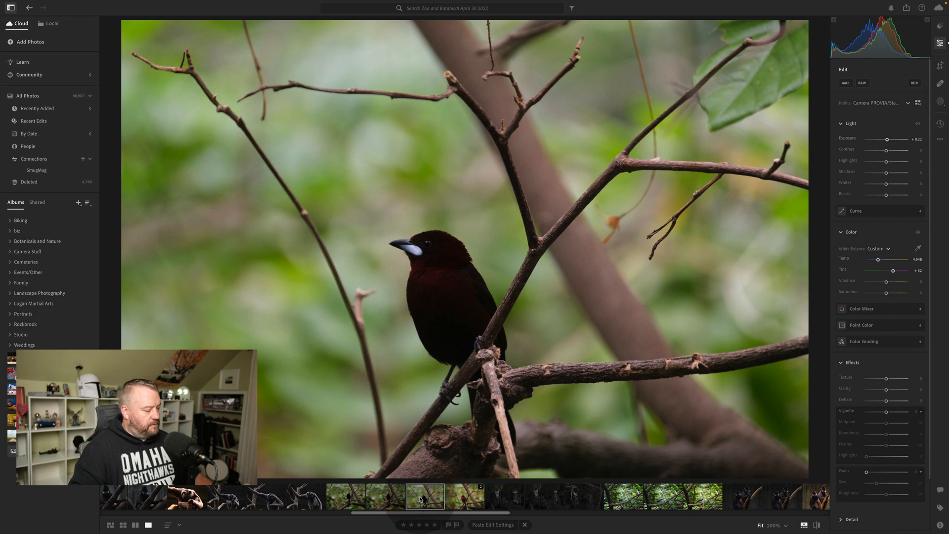
key(ctrl+v)
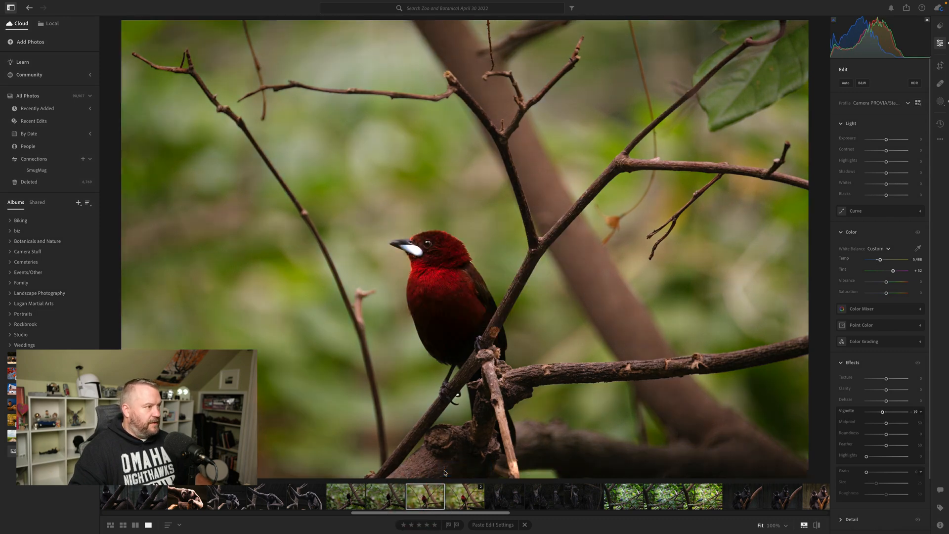
click(390, 502)
key(ctrl+v)
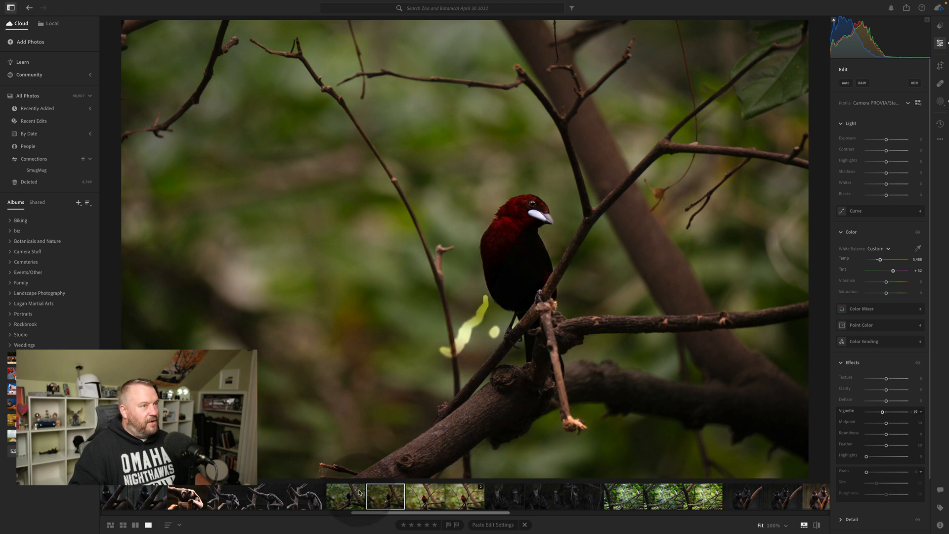
Show the photo information for the last pasted photo and the unedited one before it, and examine the unedited bird close up.
click(940, 525)
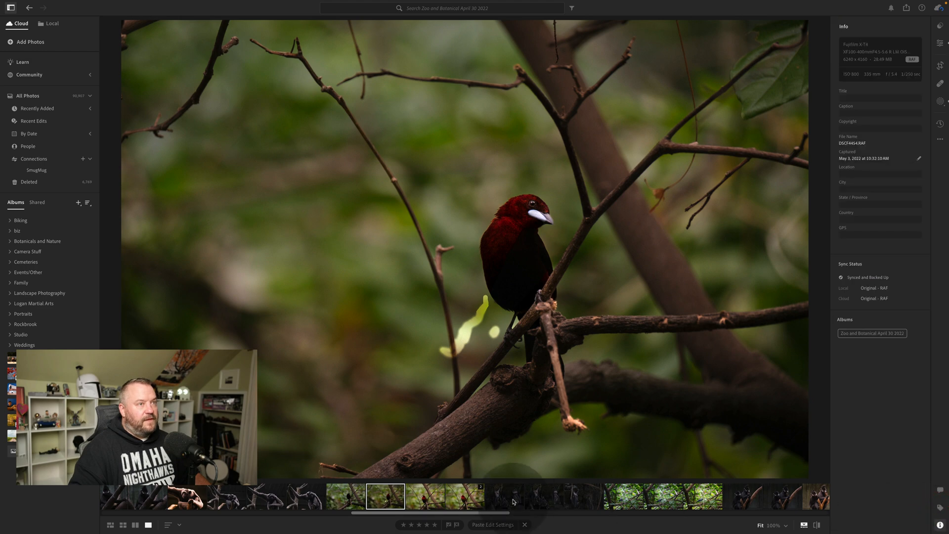
click(359, 503)
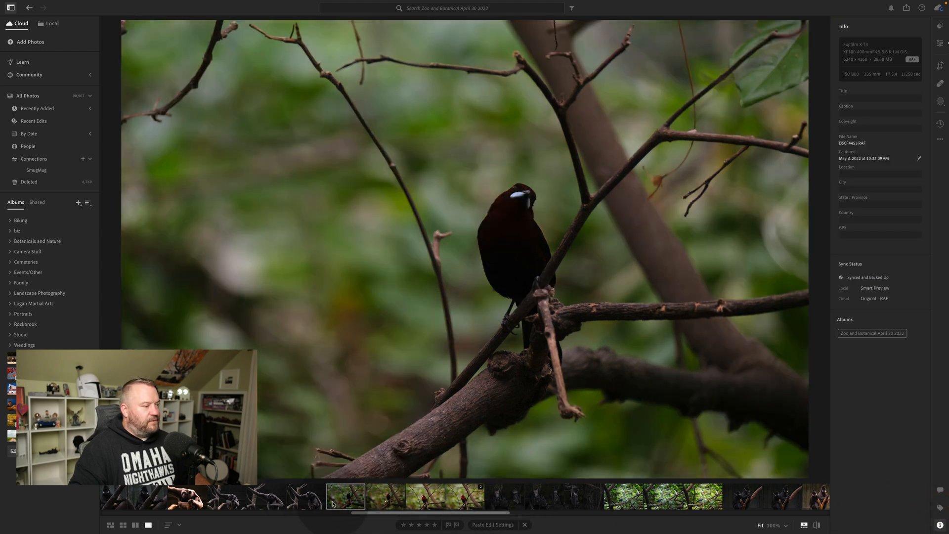
shift+click(333, 504)
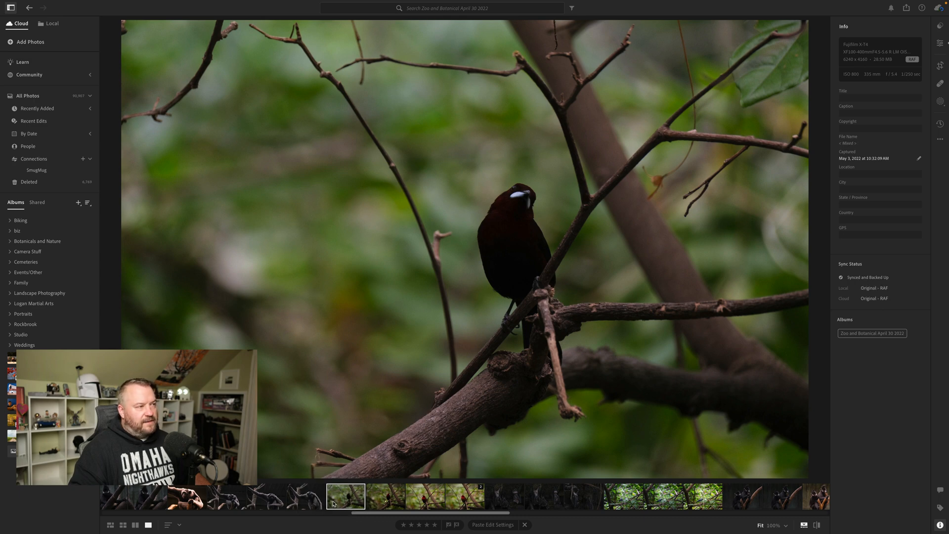
click(500, 202)
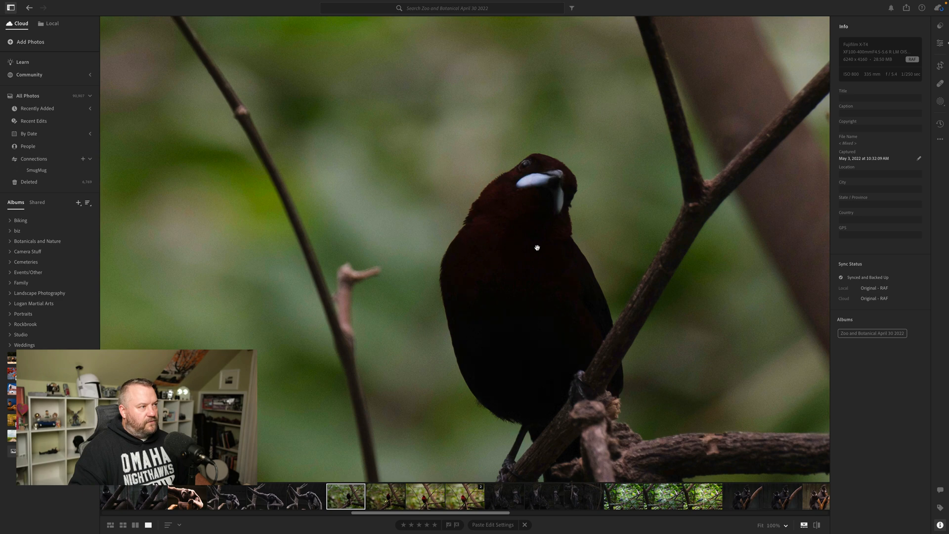
Paste the copied edit settings onto the unedited first bird photo in the series and view the whole photo.
key(ctrl+v)
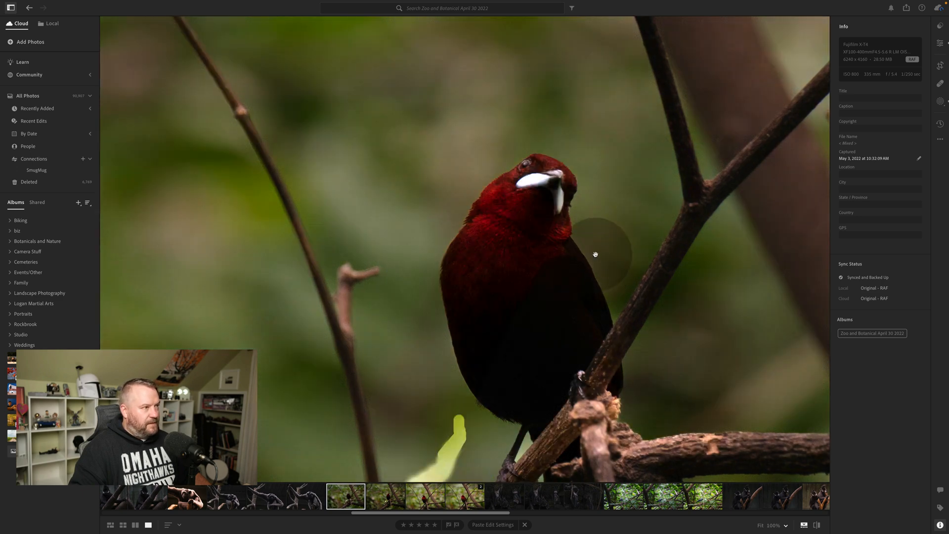
click(520, 233)
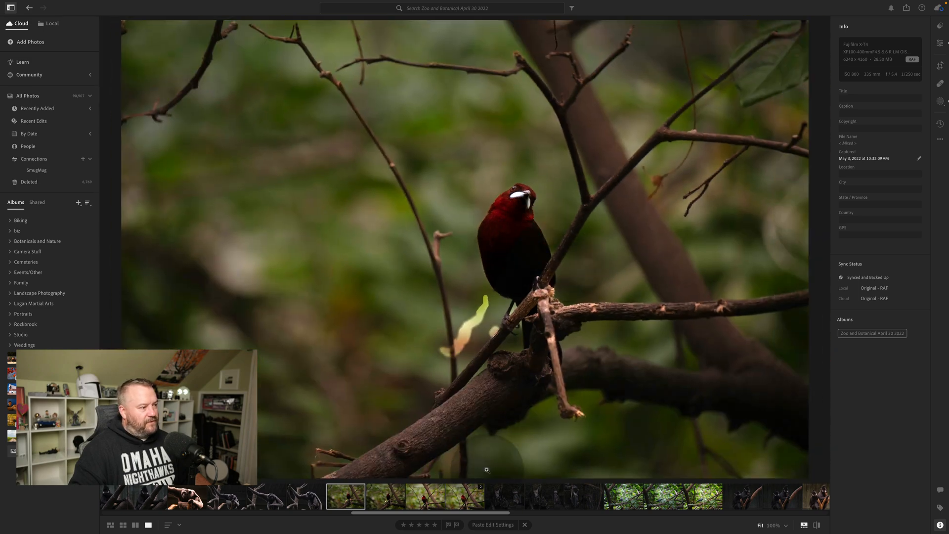
Compare the photo information of the denoised DNG bird photo with that of a RAF photo from the same series.
click(466, 504)
click(859, 169)
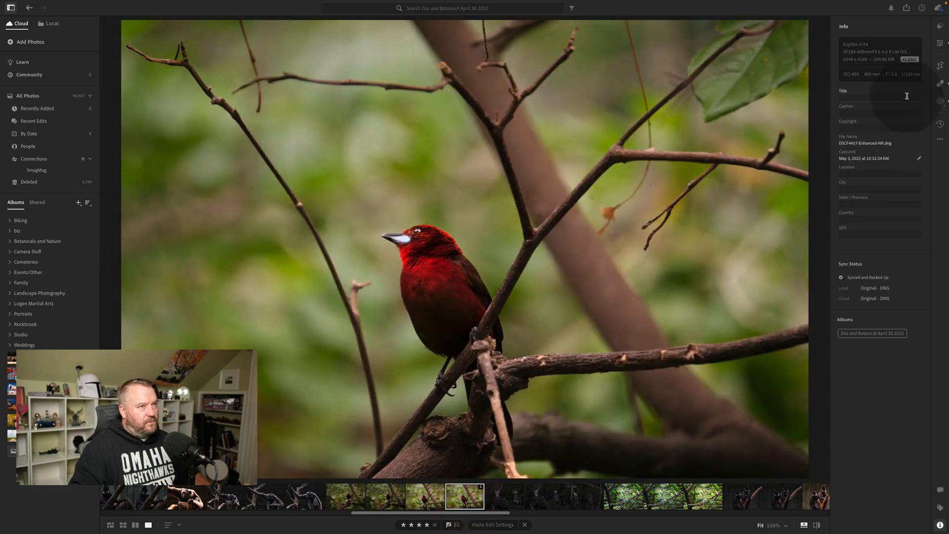
click(393, 498)
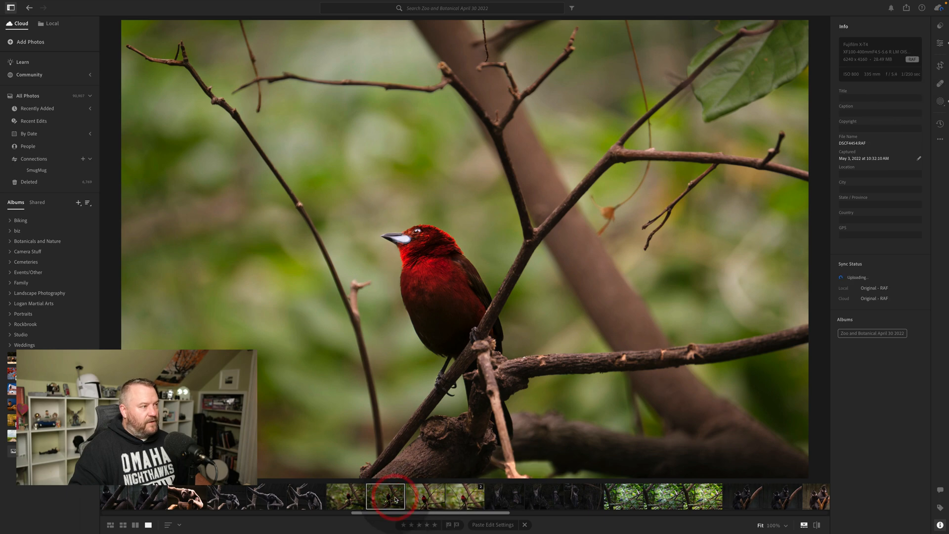
click(457, 504)
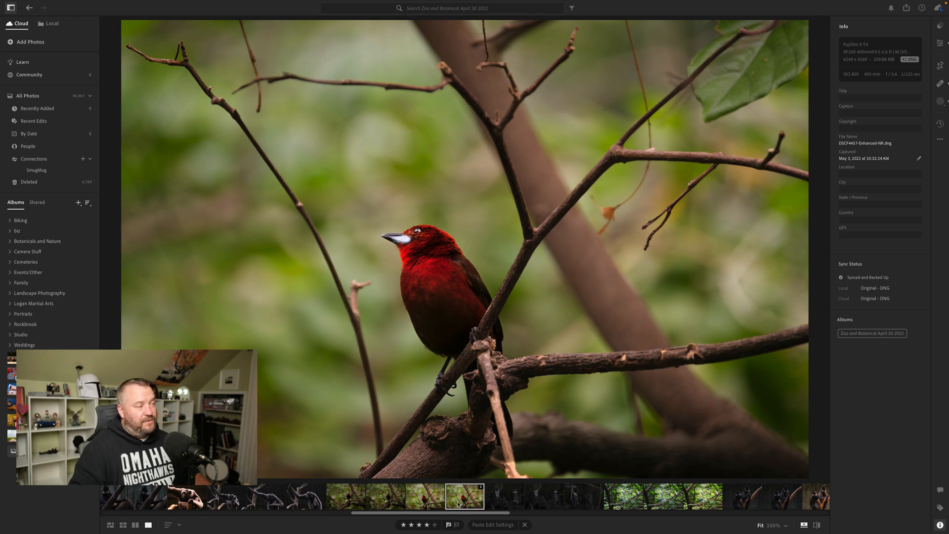
Examine the denoised bird photo close up, covering the blurred background, the bird's head and body, and the branches.
drag(384, 310, 436, 377)
drag(407, 228, 591, 394)
drag(579, 283, 350, 362)
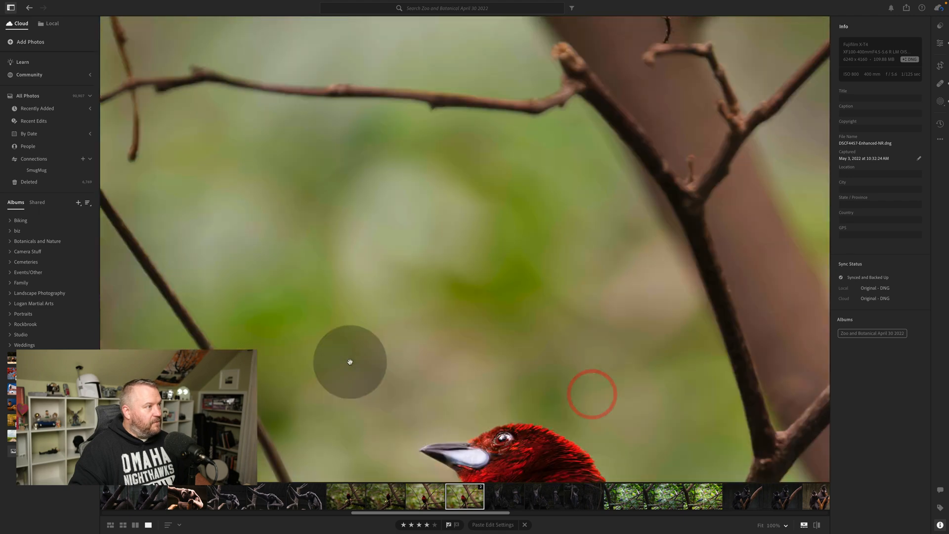
drag(534, 368, 271, 305)
click(627, 242)
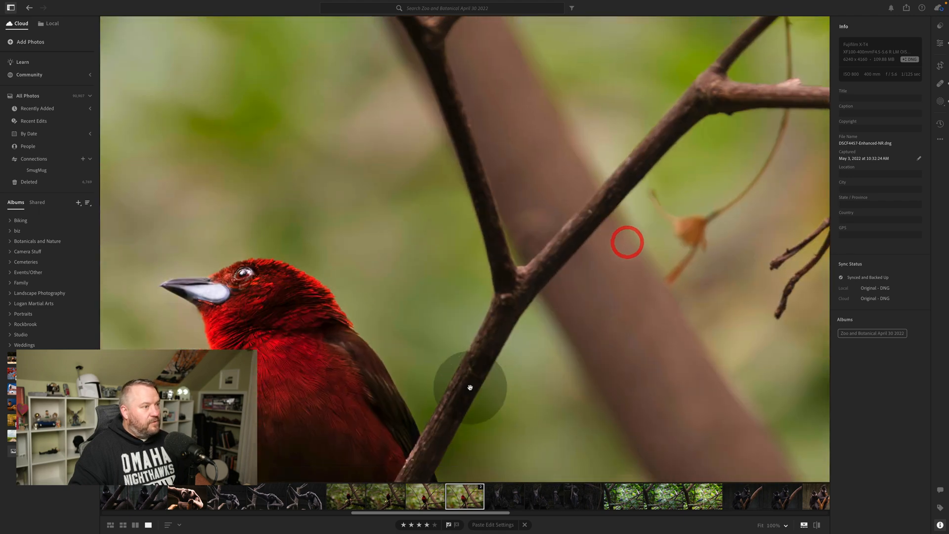
click(527, 223)
click(594, 281)
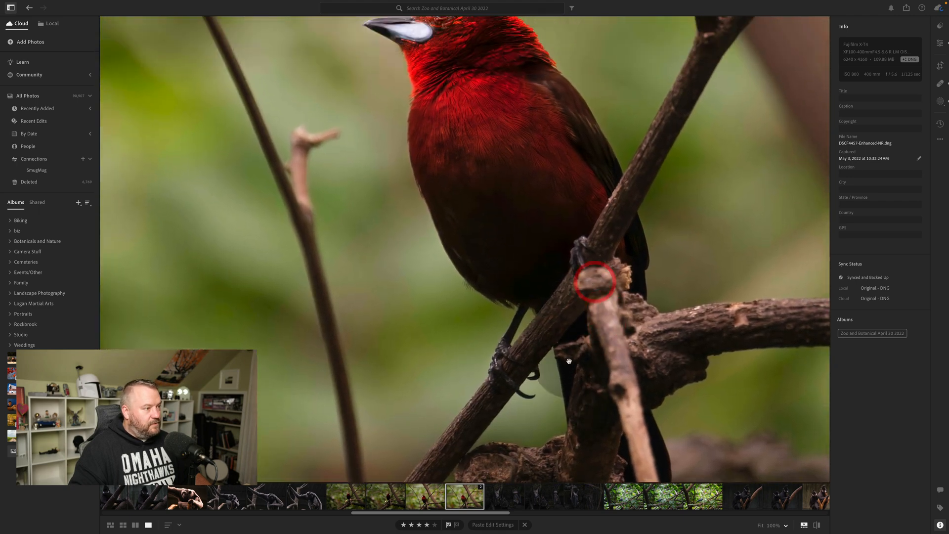
click(560, 338)
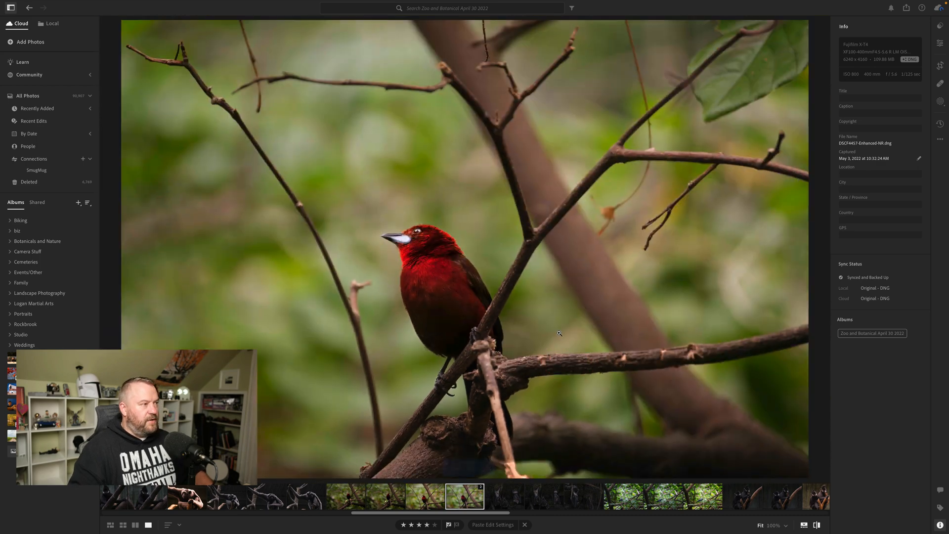
Compare the edited version of the denoised bird photo with its original twice, ending on the edited version.
key(backslash)
key(backslash)
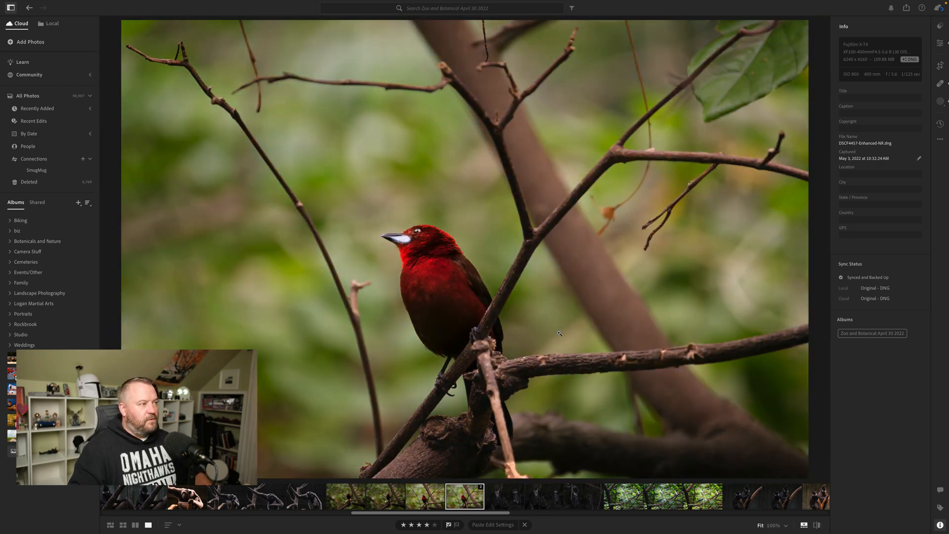
key(backslash)
key(backslash)
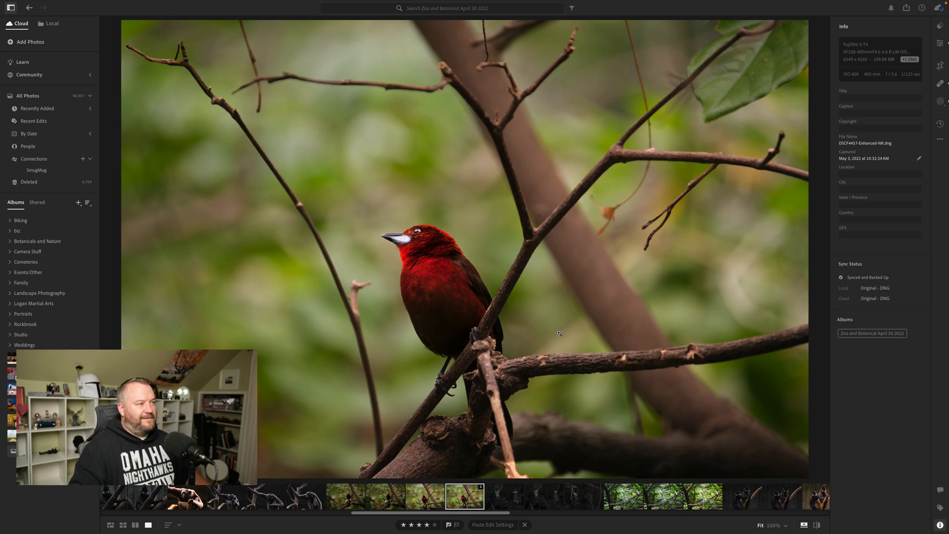